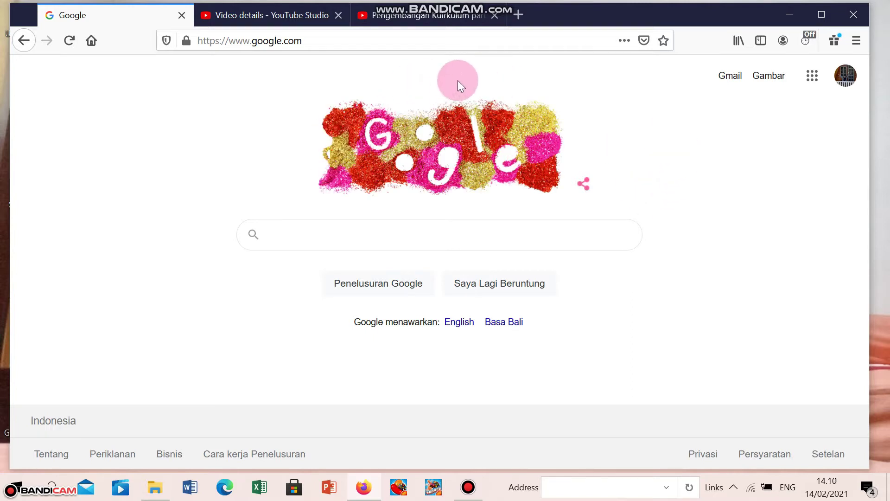
- Reload the Google homepage and open Classroom from the Google apps menu
click(314, 41)
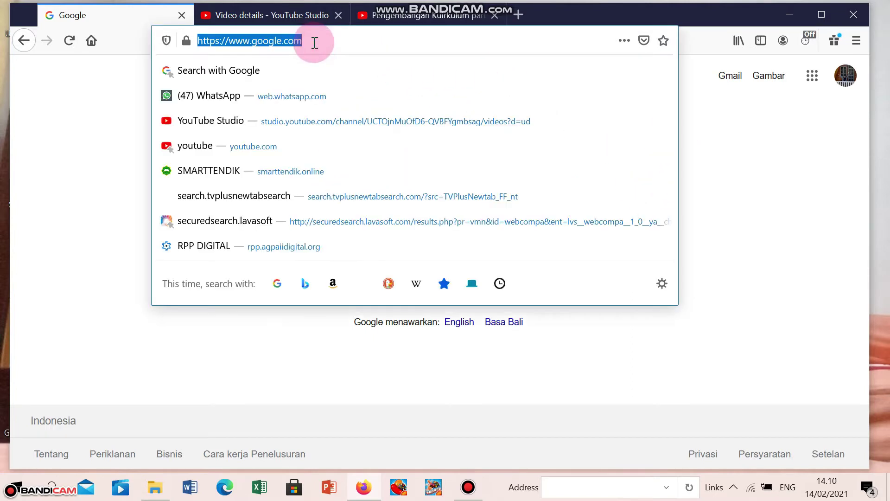
click(314, 41)
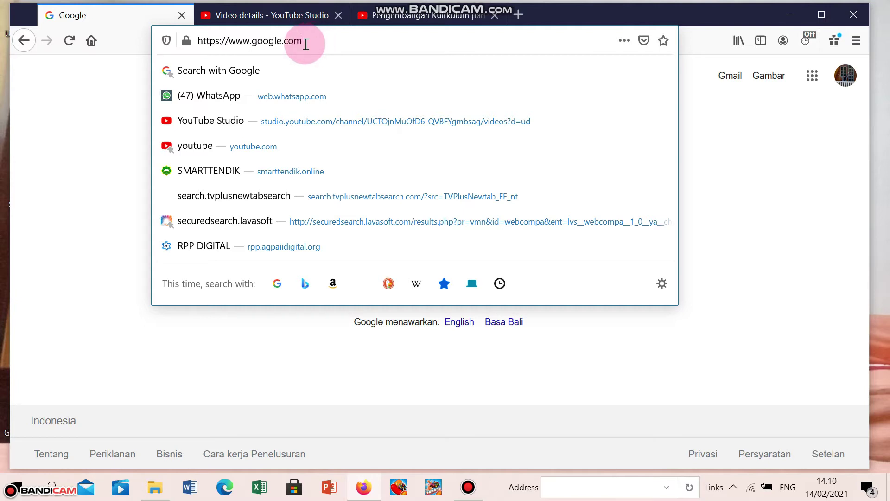
key(Return)
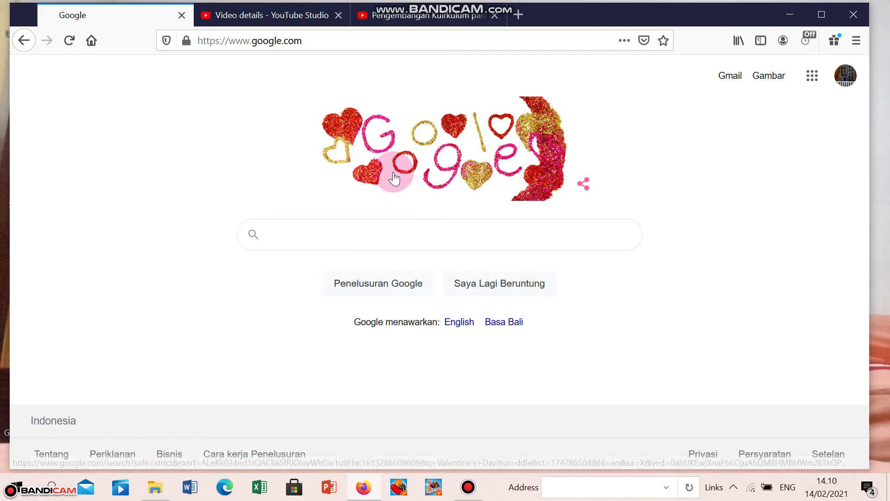
click(813, 77)
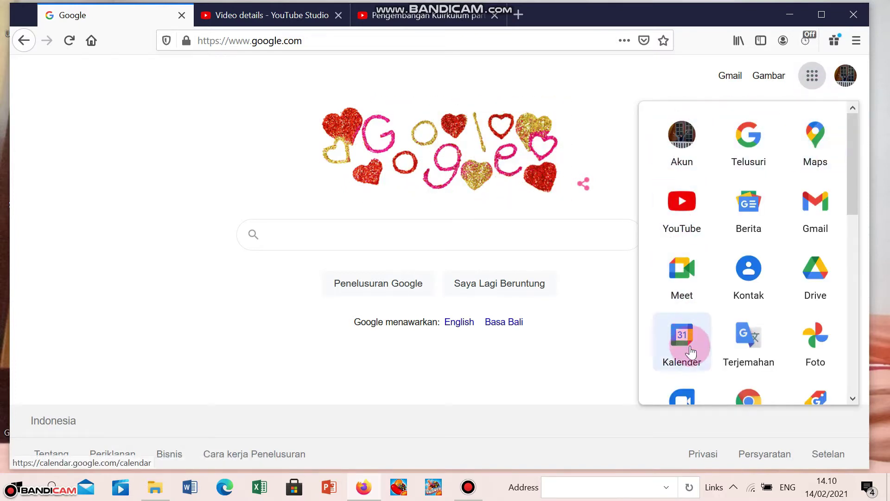
click(854, 172)
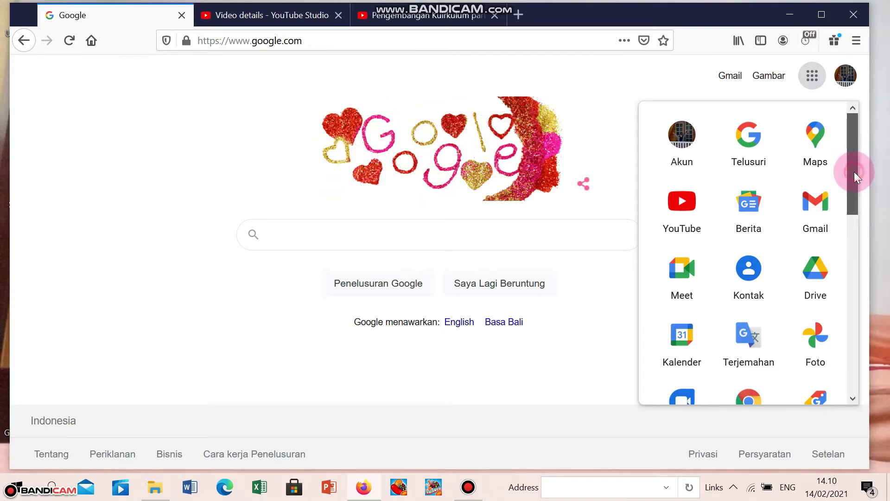
drag(854, 172, 872, 299)
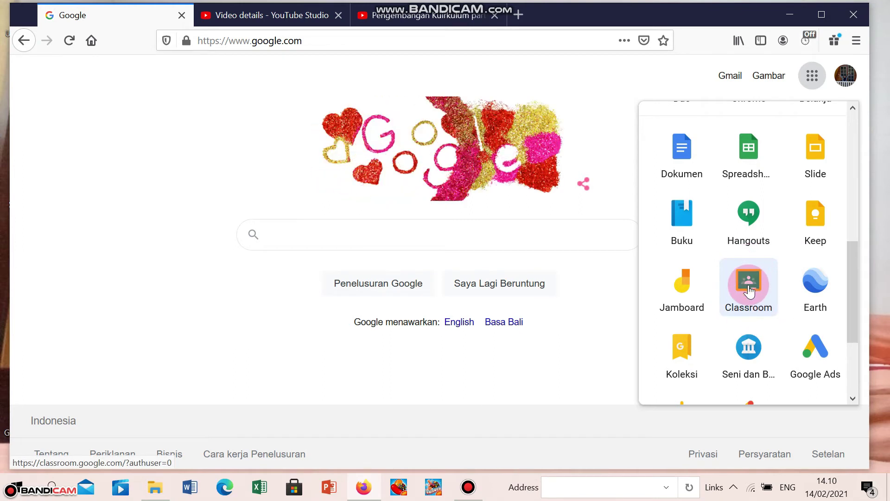
click(750, 291)
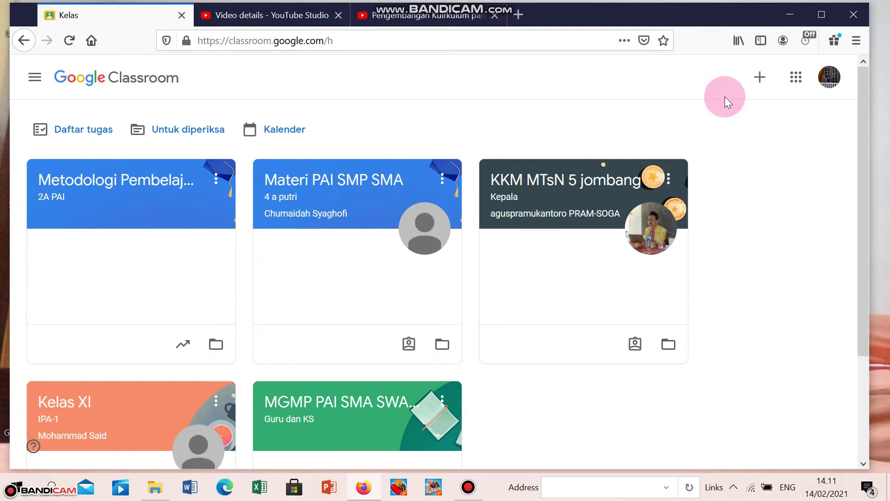
- Choose Buat kelas from the + menu and accept the school-use notice to continue
click(762, 82)
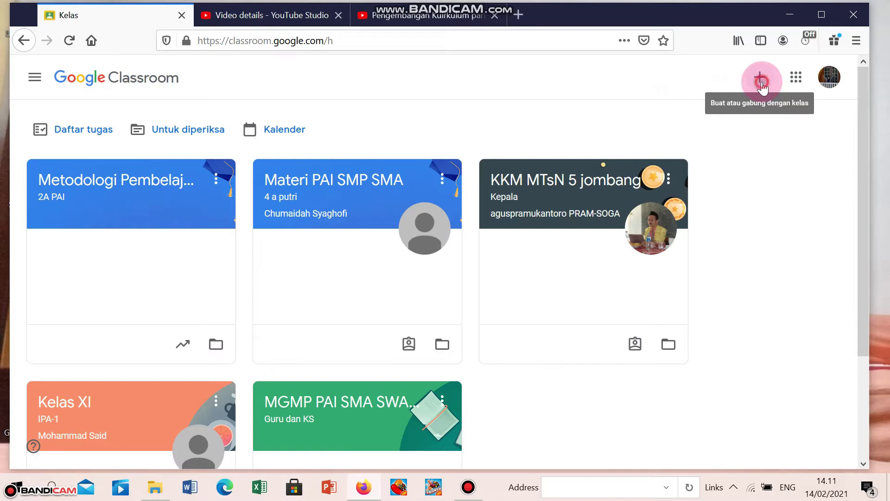
click(691, 111)
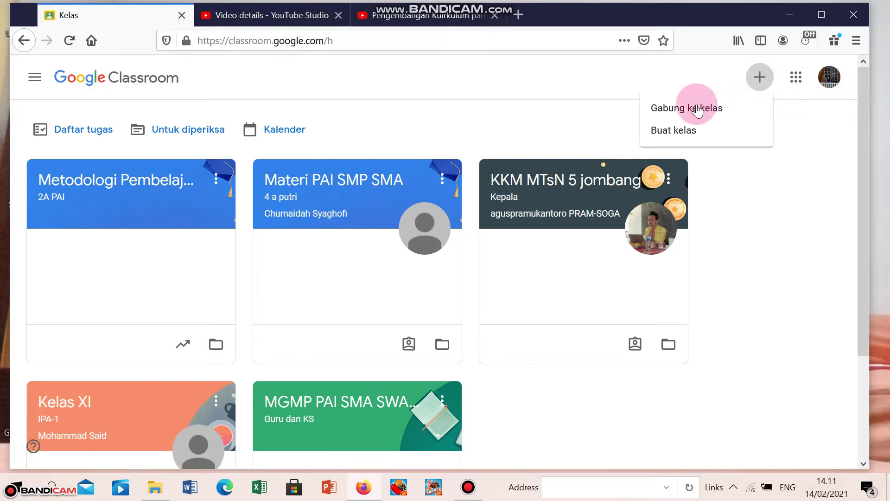
click(688, 132)
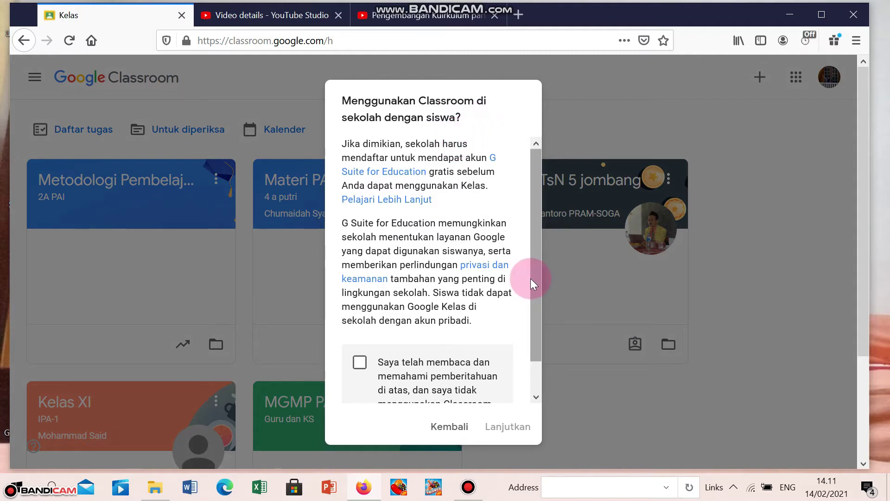
drag(535, 278, 535, 357)
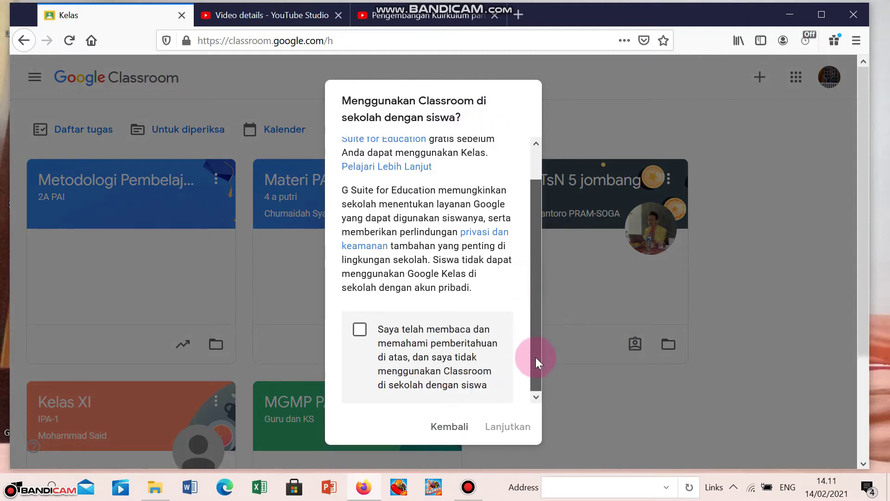
click(359, 330)
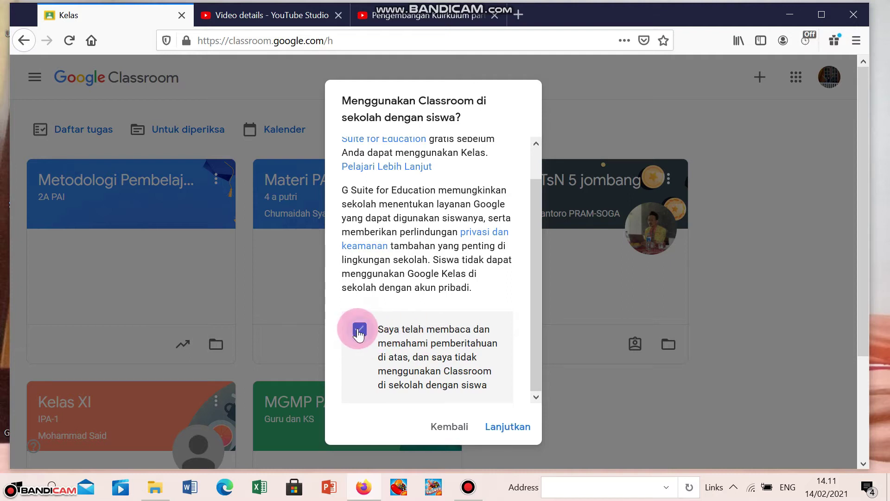
click(506, 424)
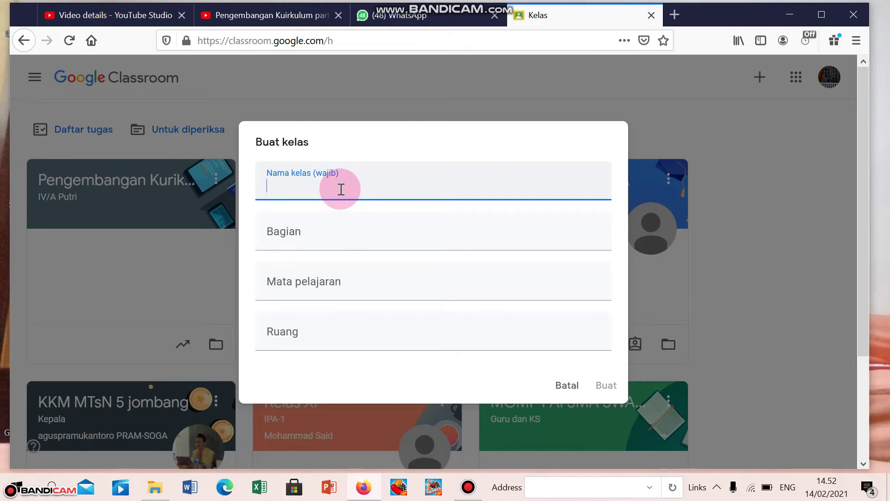
- Create 'Pengembangan Kurikulum', section 'IV/C Putri', subject 'Rabu jam 9.00-10.30', with the teacher's name as room
text(Pengemban)
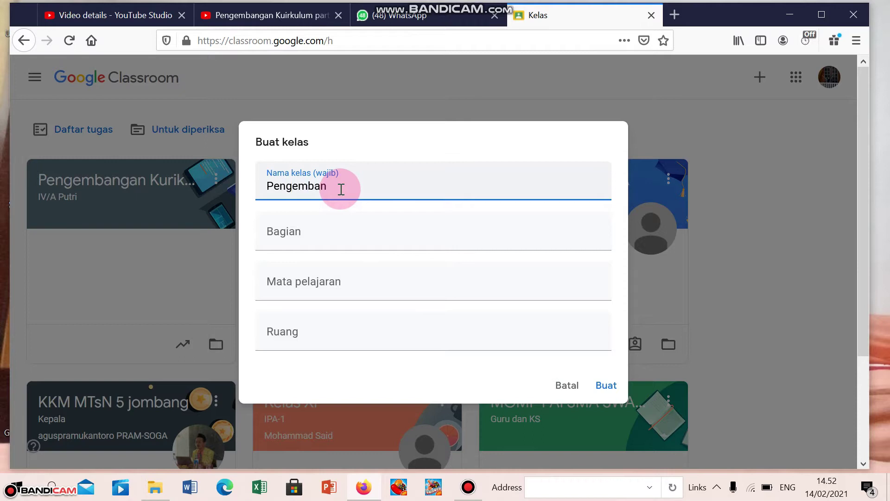
text(gan Kurikulum)
click(321, 233)
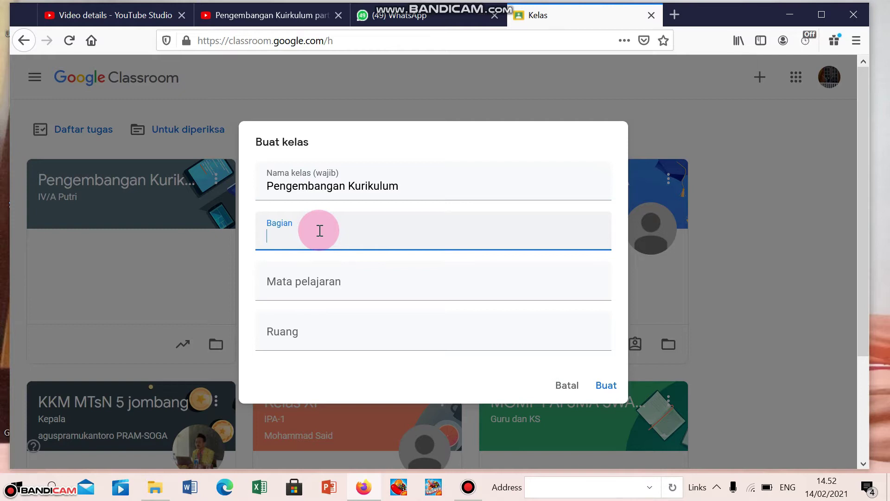
text(IV/C Putri)
click(304, 288)
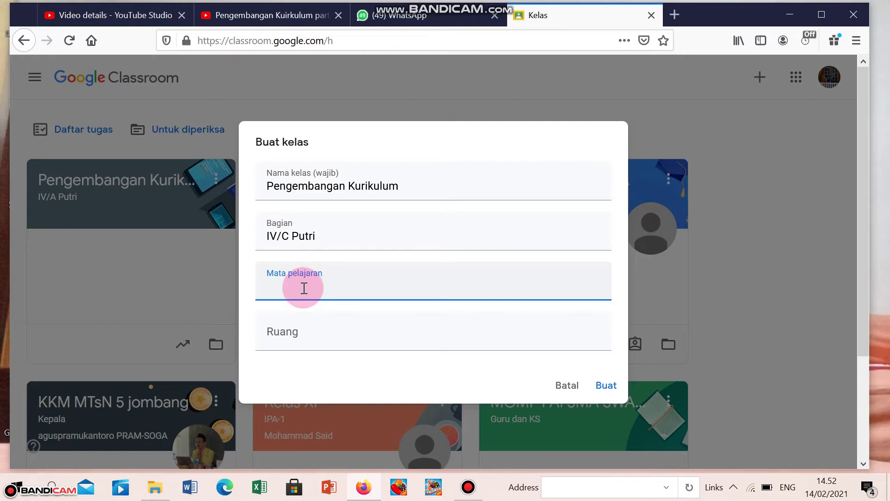
text(Rabu jam 9.00-11.)
key(BackSpace)
text(0.30)
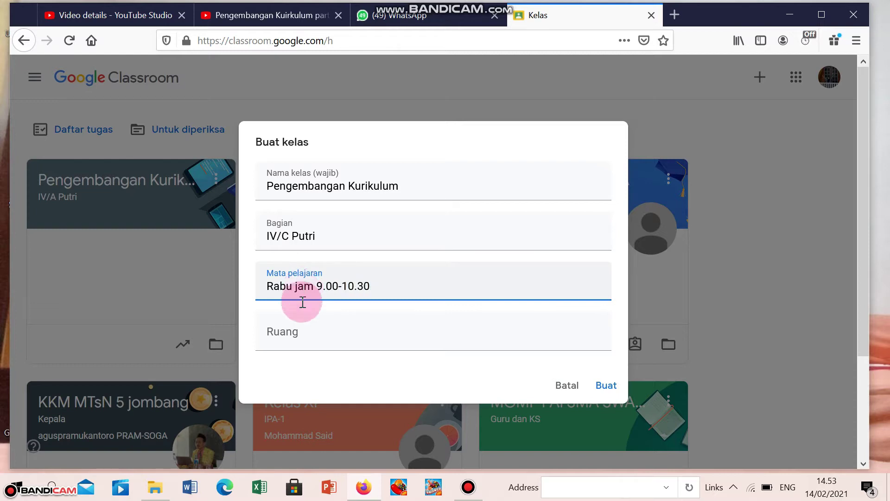
click(306, 337)
text(Mamik Rosita, M.Pd.I)
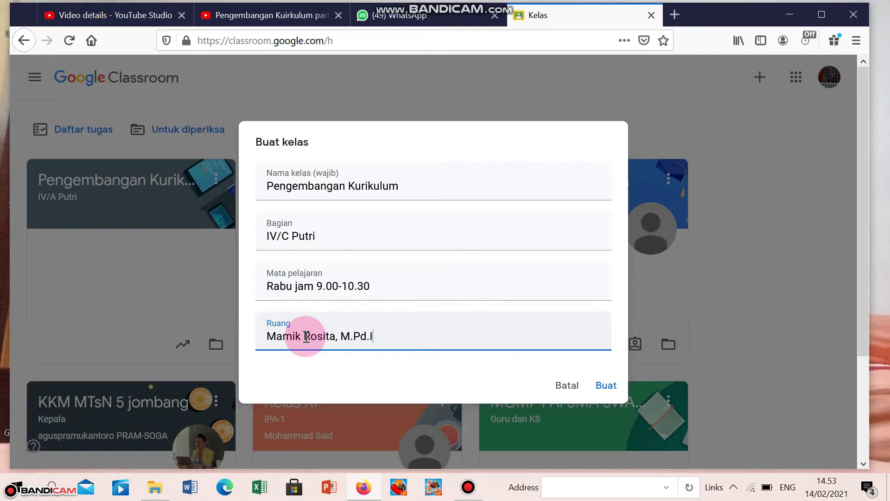
click(607, 387)
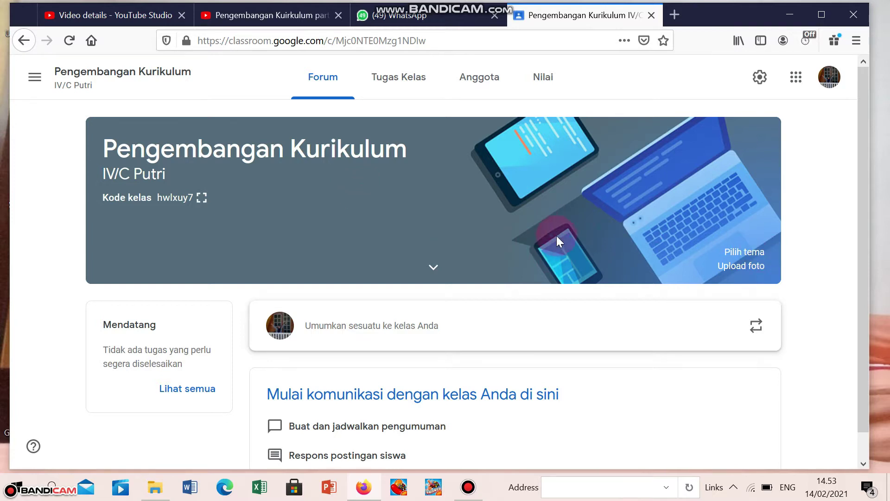
- Apply the Honors graduation-scroll theme to the class banner and bring up the photo upload
click(744, 255)
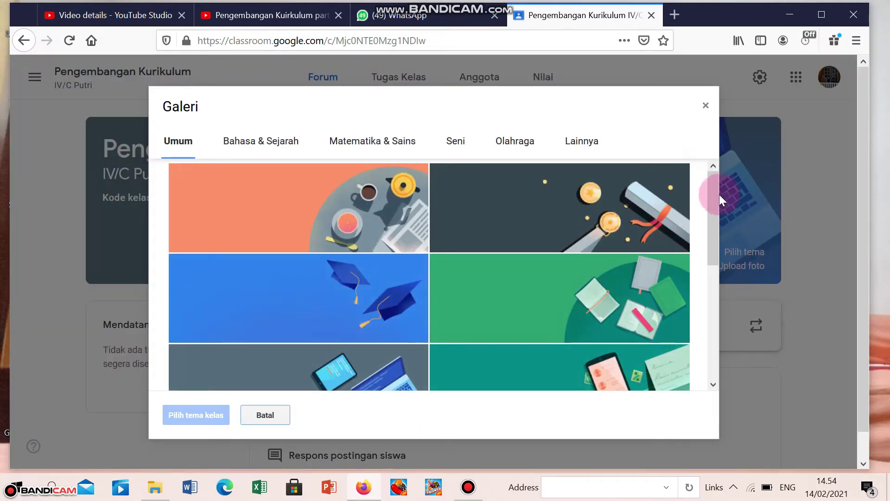
drag(717, 194, 660, 213)
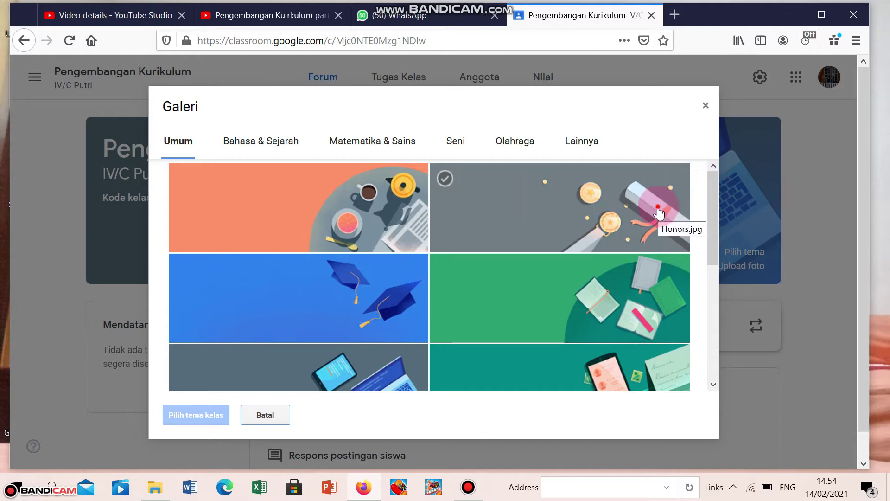
click(659, 213)
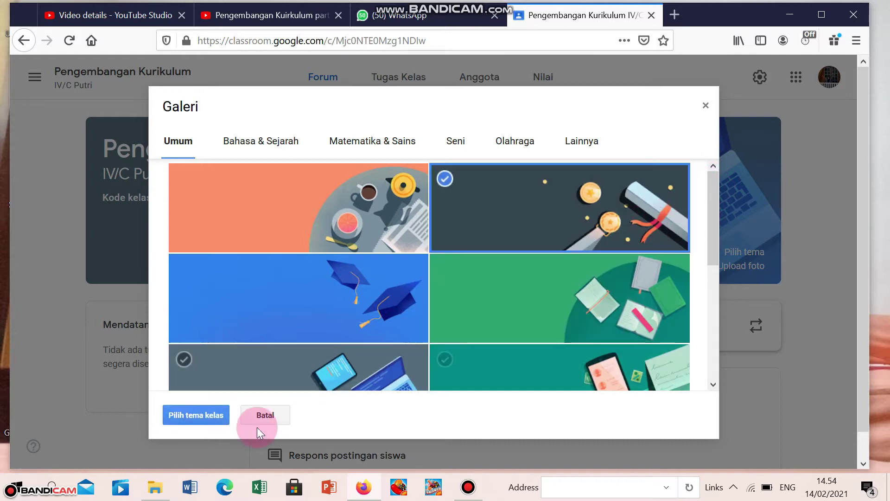
click(206, 417)
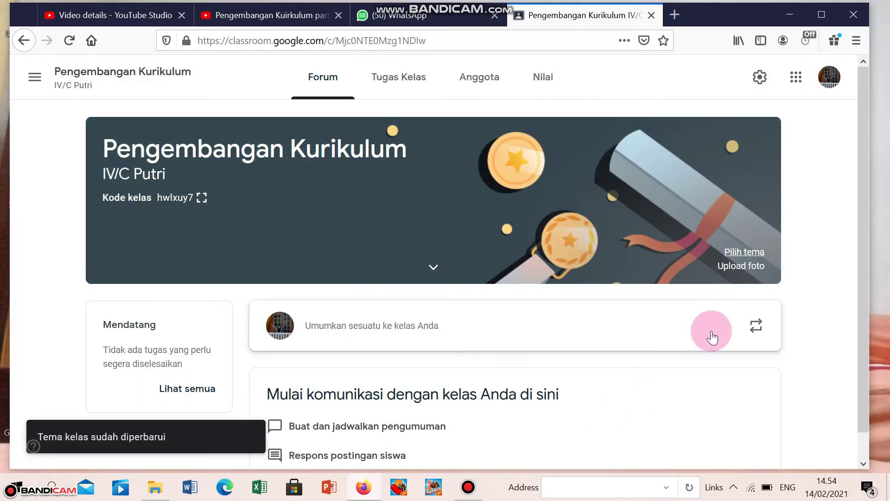
click(744, 273)
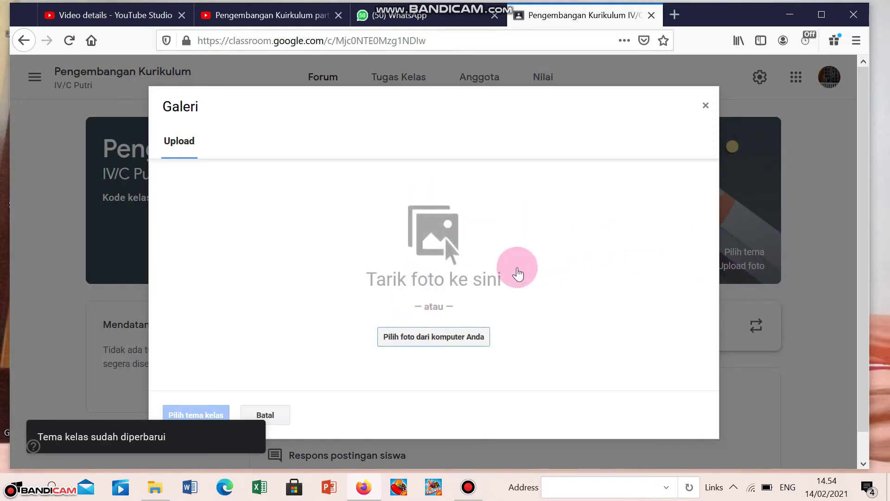
- Upload IMG-20200506-WA0084 from Documents, crop it around the face, and set it as the banner
click(434, 340)
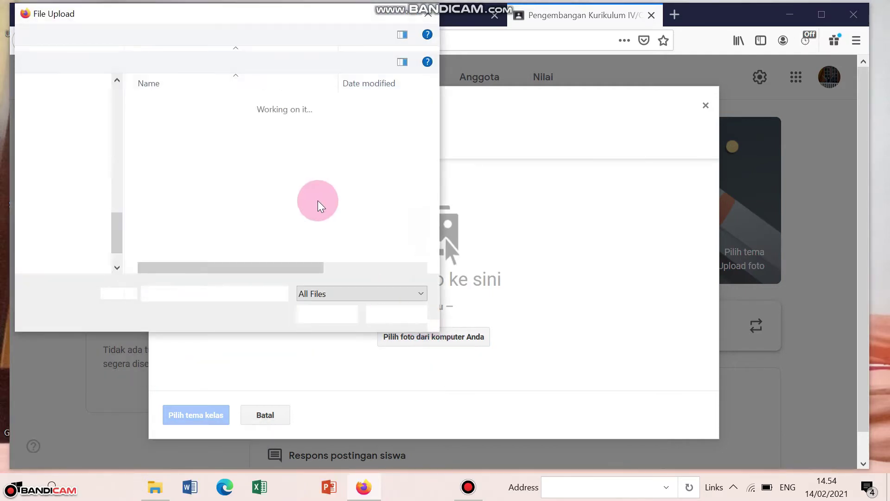
click(96, 133)
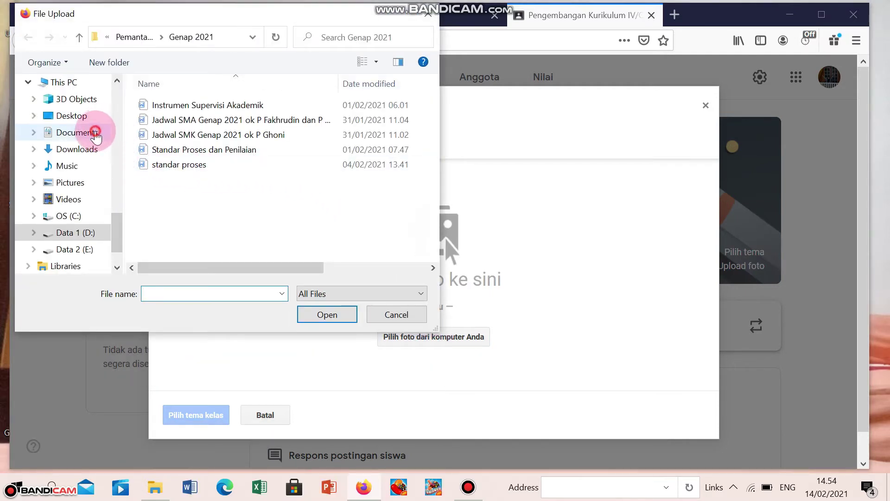
scroll(255, 130, down, 5)
click(247, 131)
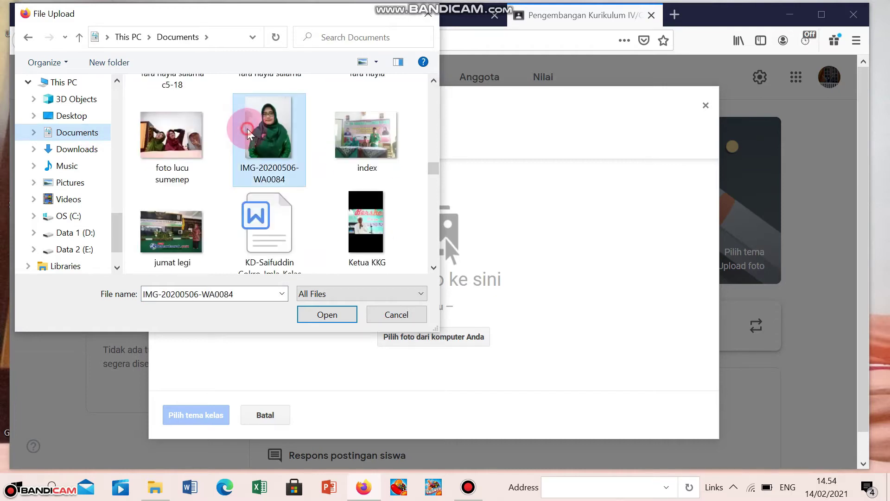
click(315, 314)
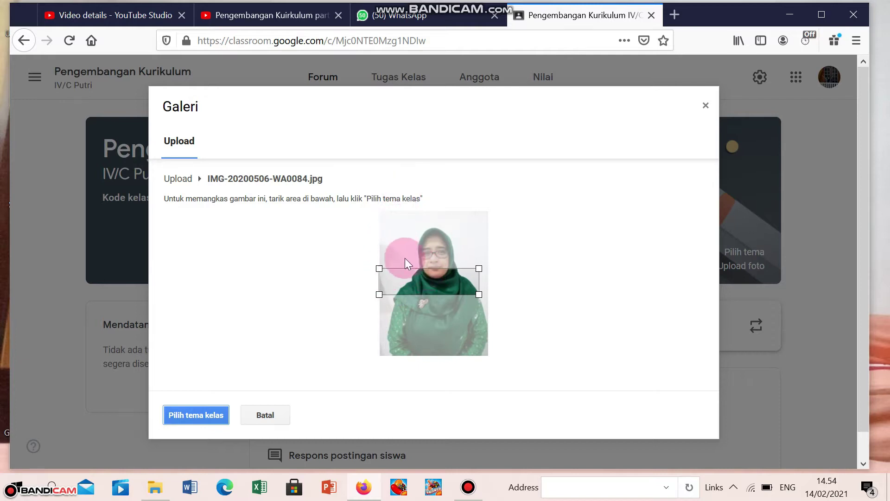
drag(479, 294, 482, 269)
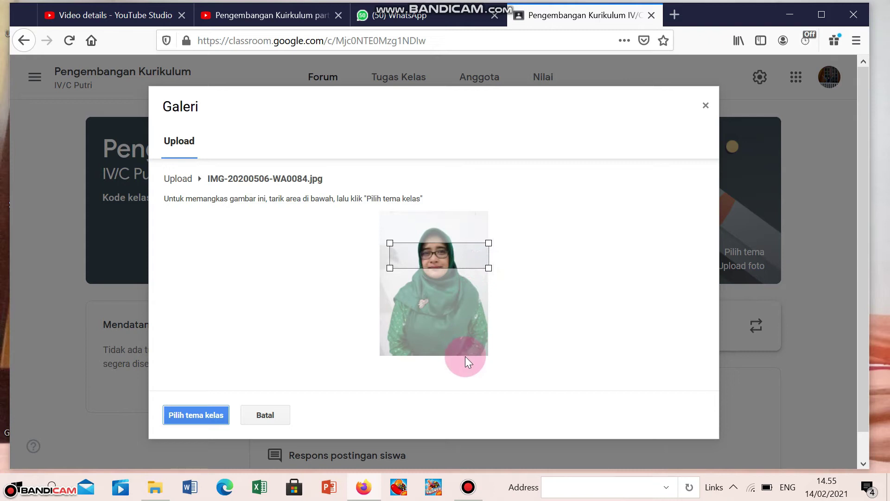
click(194, 415)
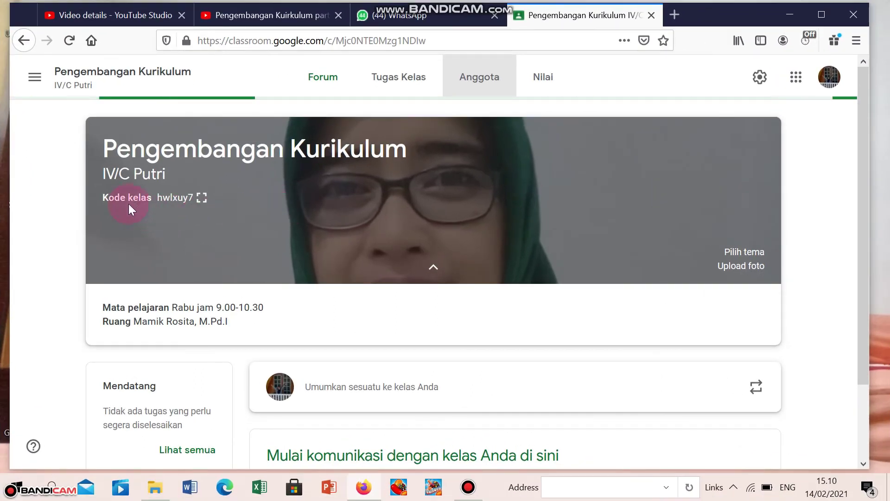
click(201, 202)
click(201, 202)
right_click(200, 202)
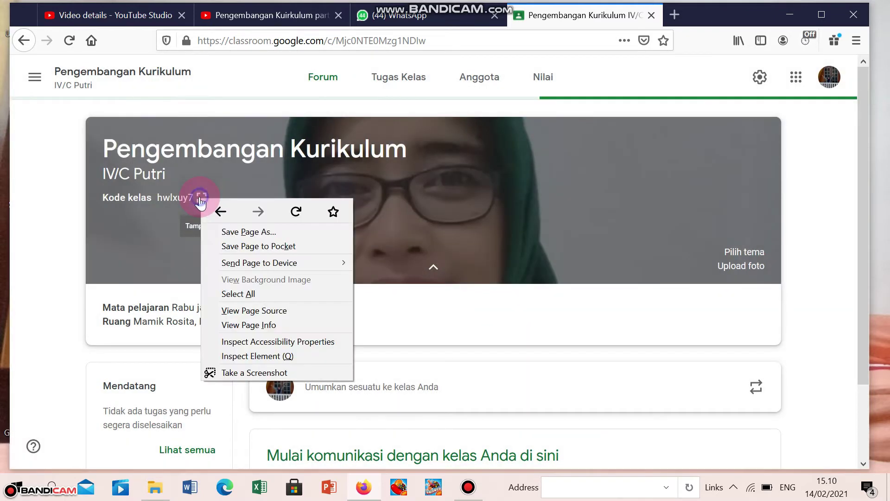
click(201, 195)
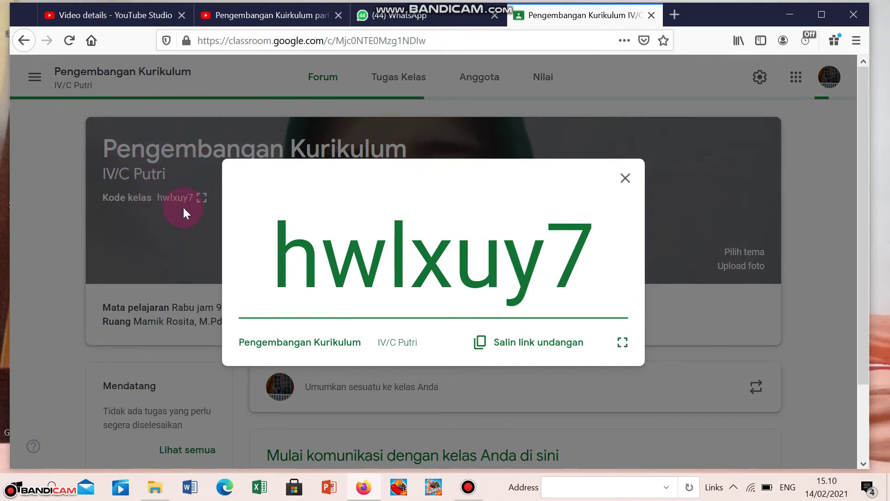
click(275, 243)
drag(275, 243, 616, 263)
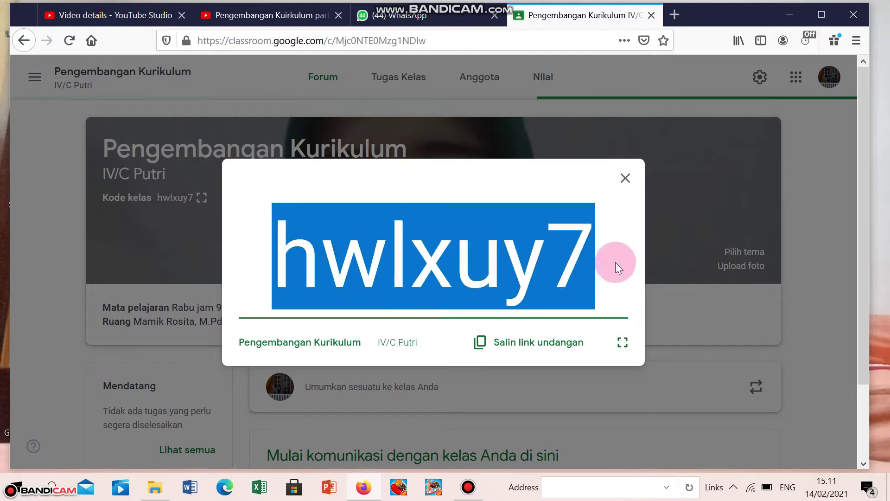
right_click(510, 273)
click(529, 283)
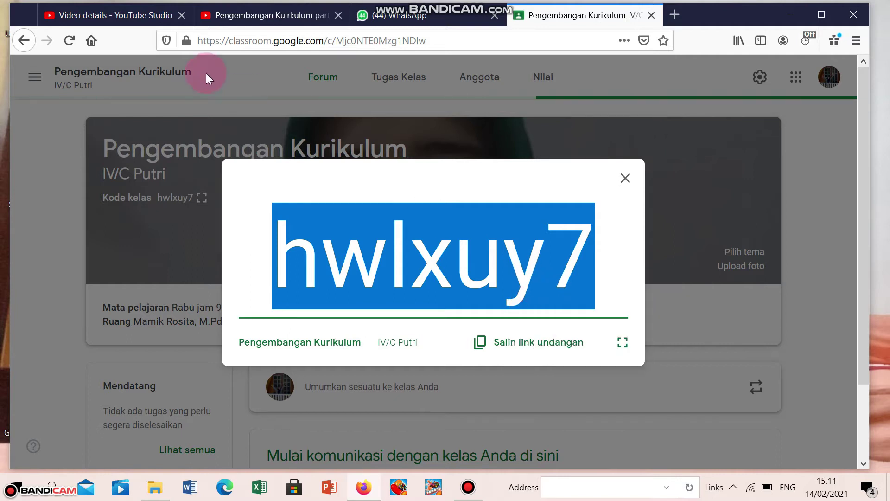
click(370, 23)
click(409, 449)
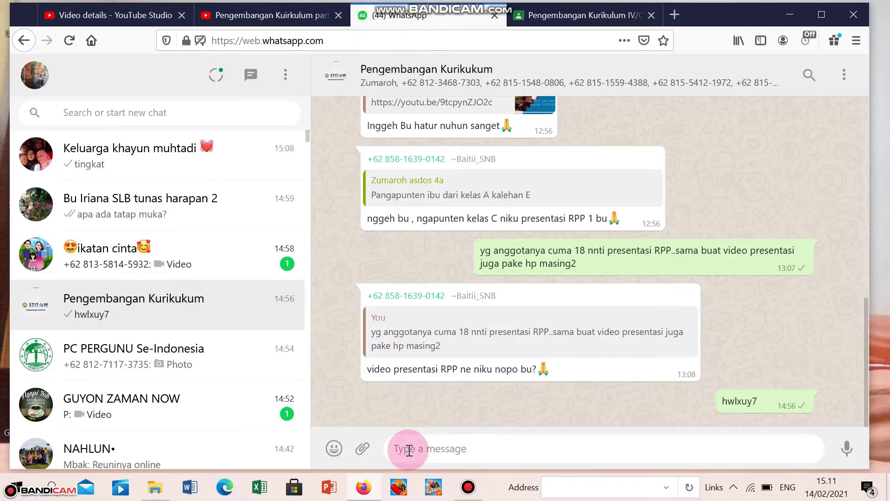
right_click(408, 449)
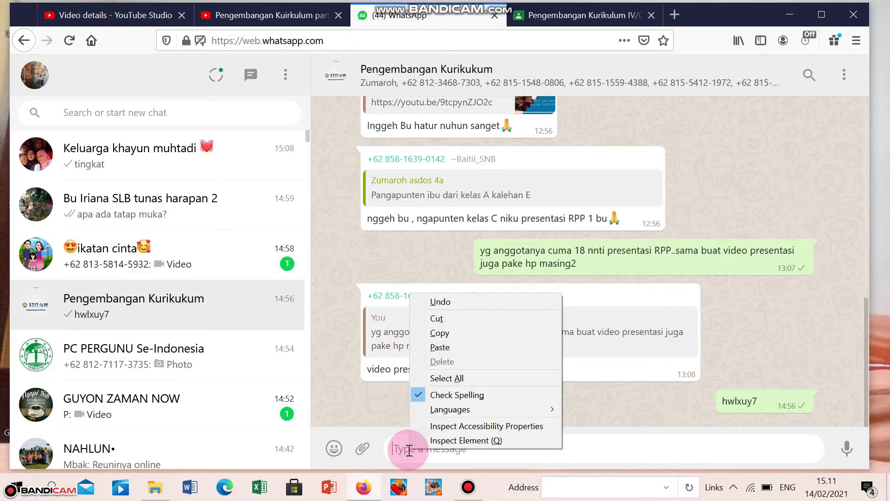
click(446, 352)
key(Return)
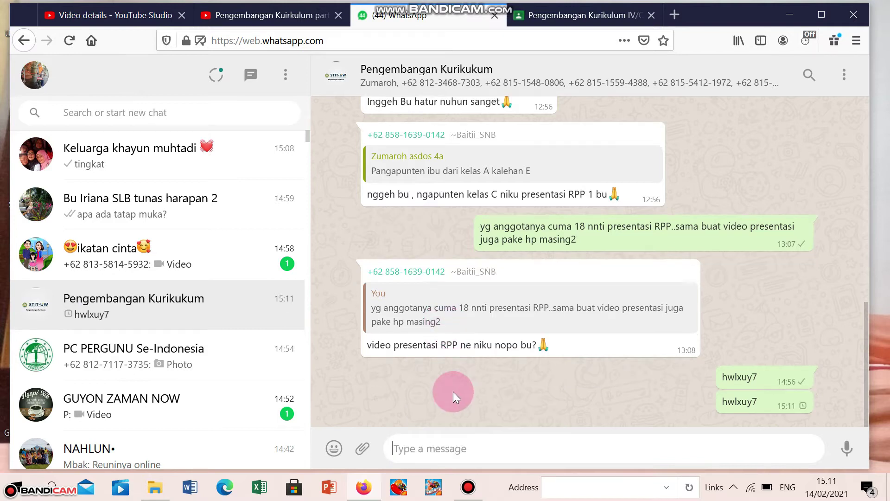
- Copy the class invitation link, send it to the group, then close the enlarged code in Classroom
click(545, 19)
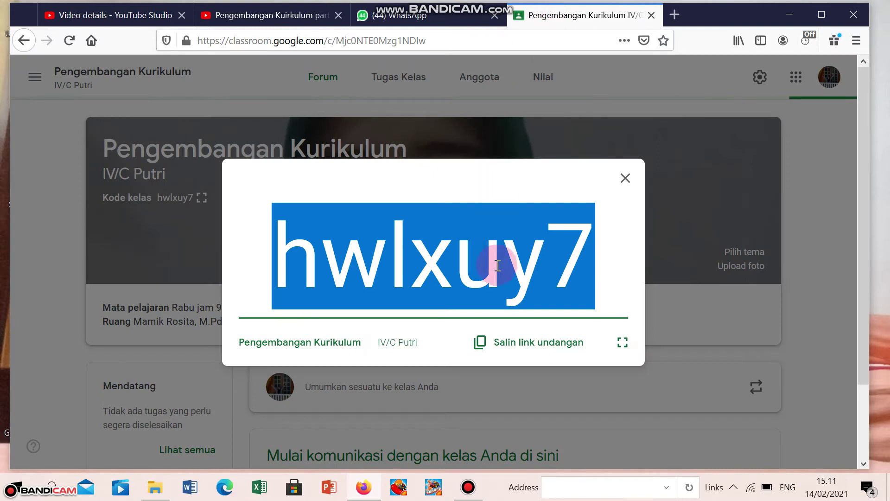
click(515, 348)
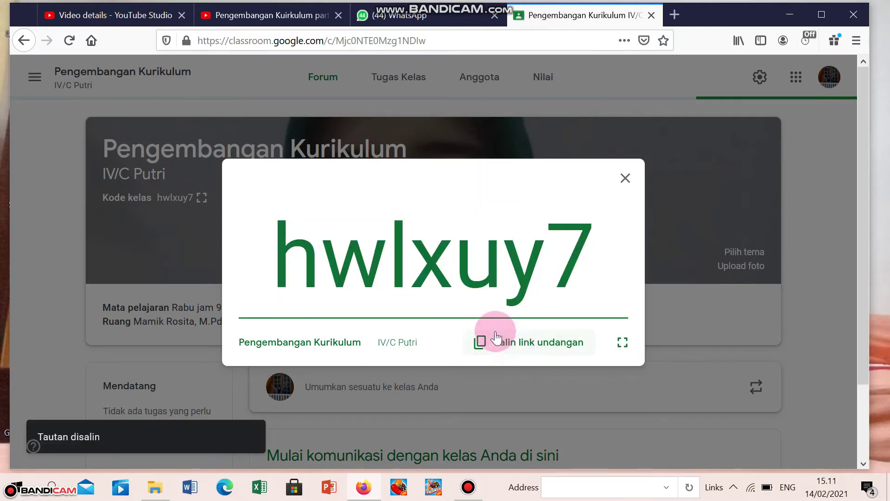
click(382, 18)
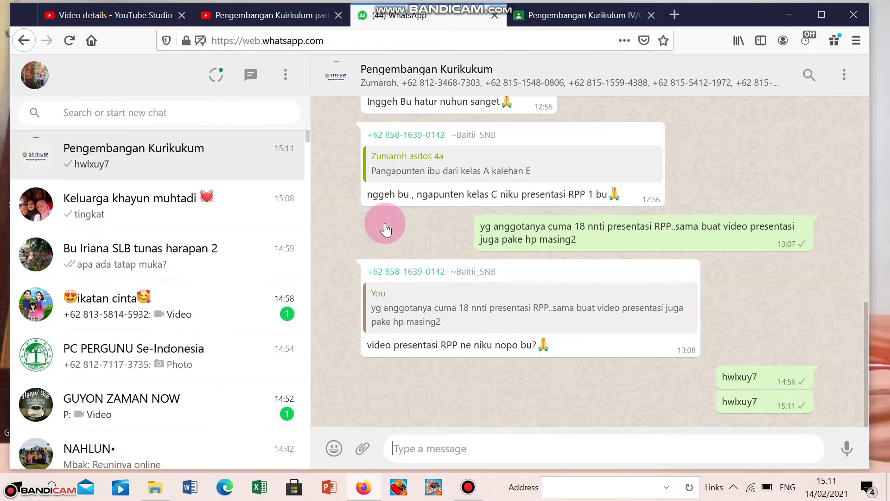
right_click(422, 452)
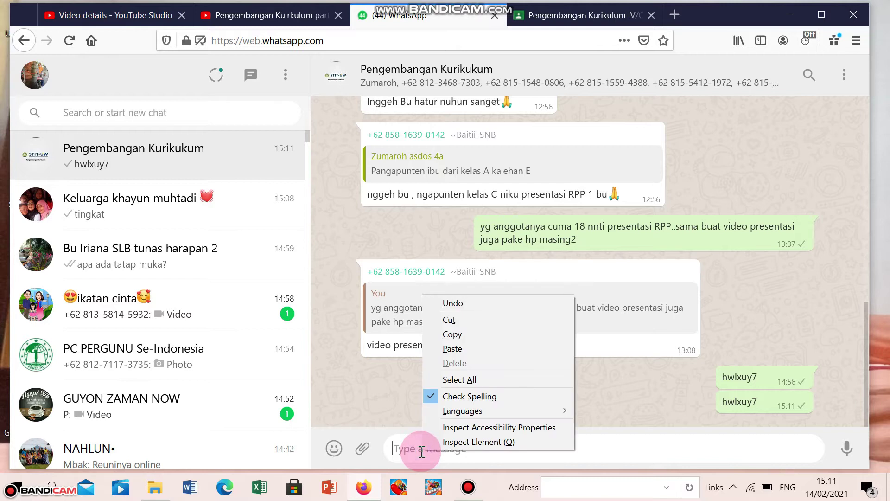
click(449, 350)
key(Return)
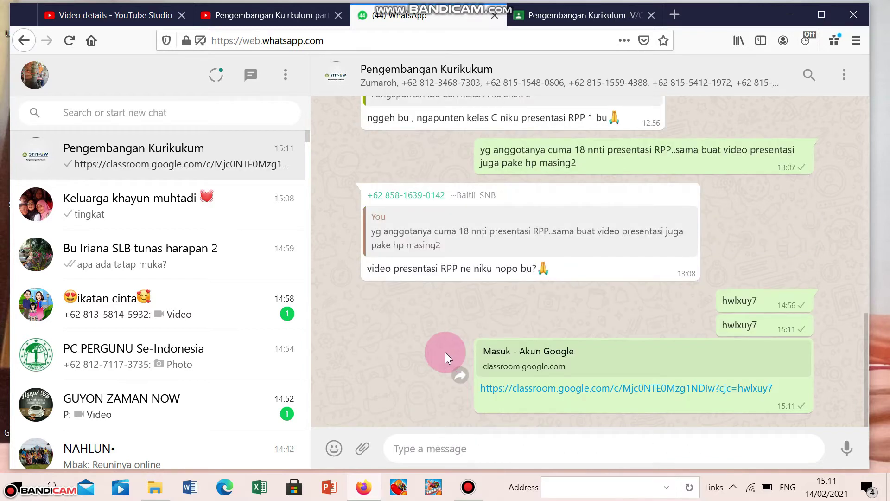
click(539, 19)
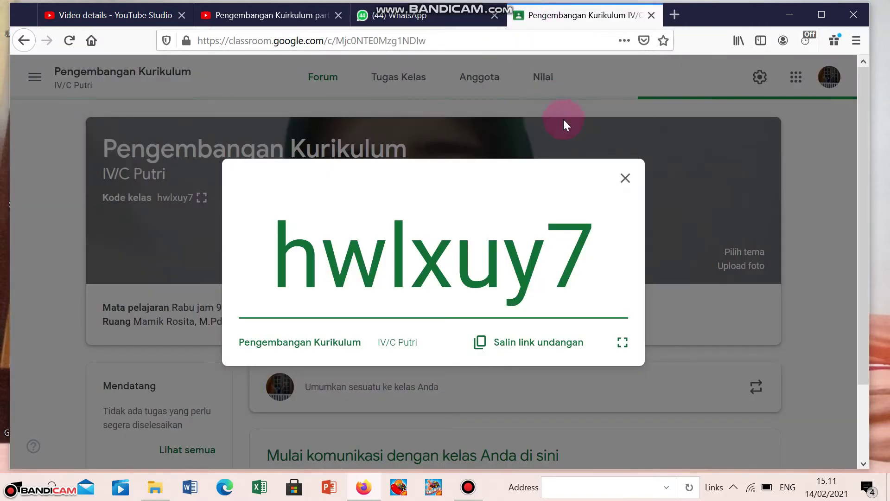
click(624, 178)
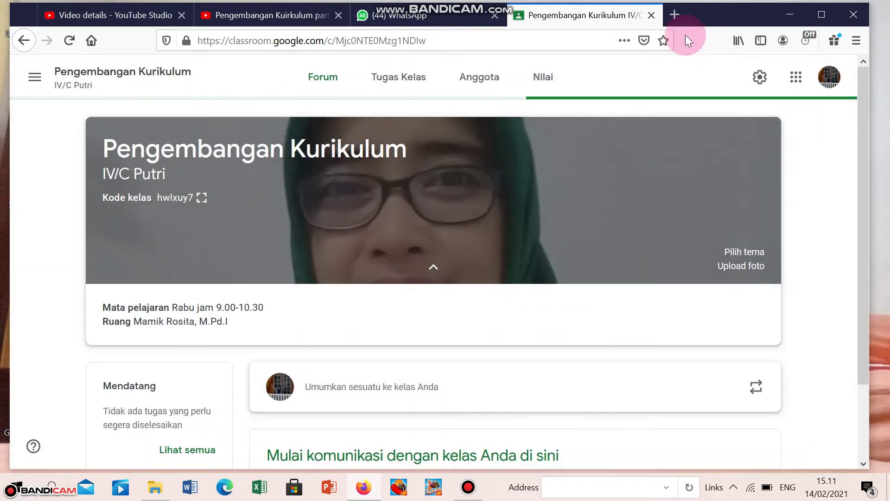
click(678, 16)
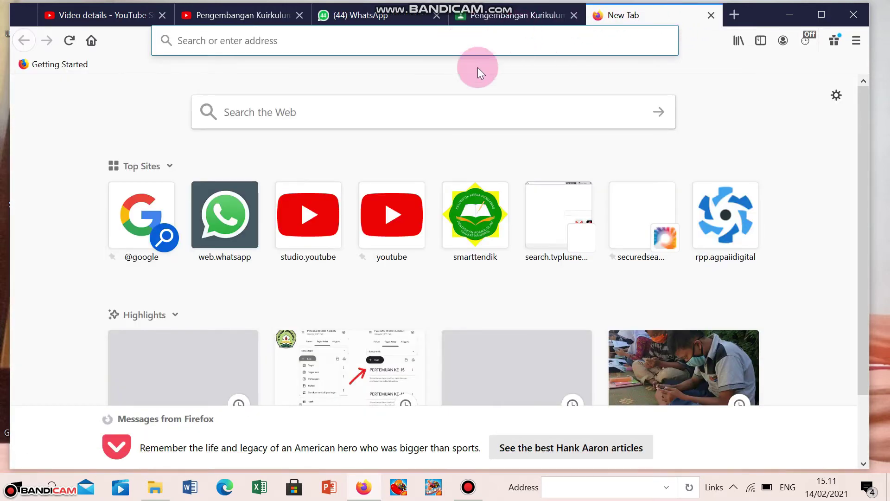
click(352, 49)
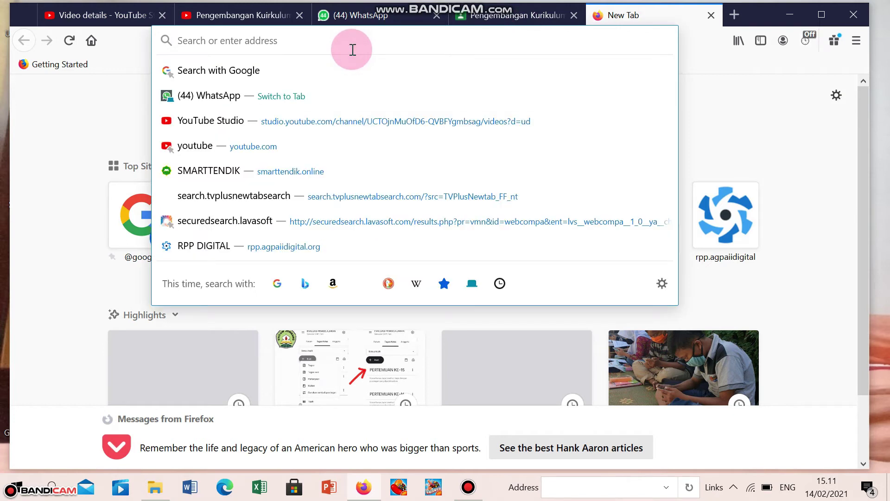
text(wwwg)
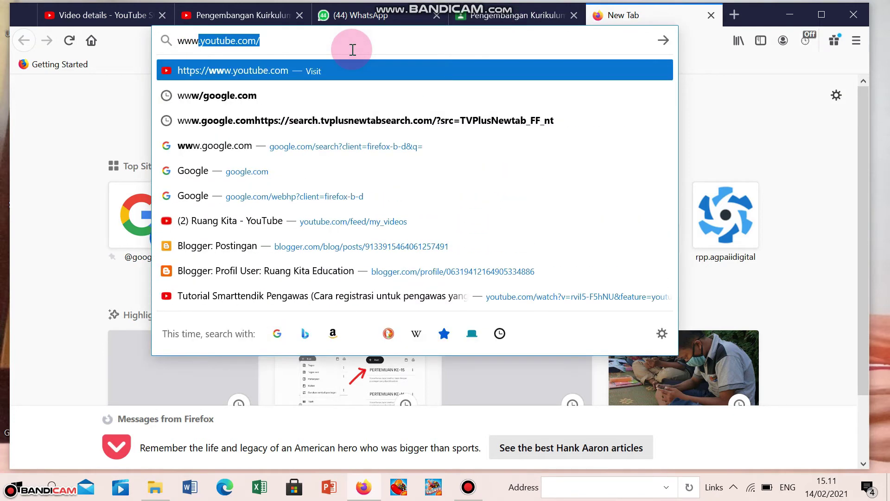
key(BackSpace)
text(.google)
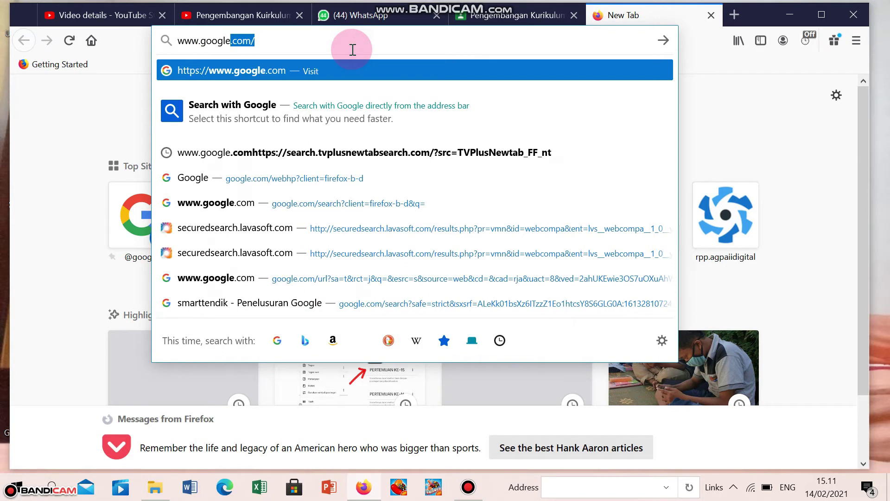
key(Return)
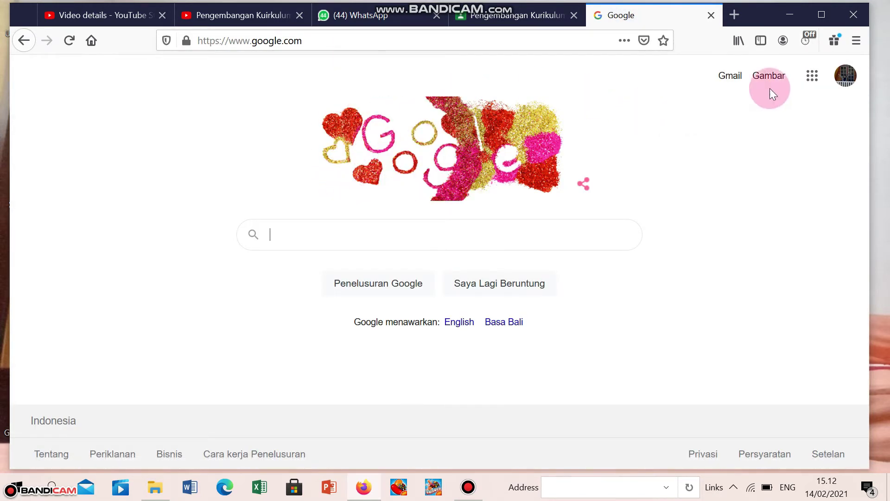
- Search 'google', pick the google classroom suggestion, and open the Google Classroom site
click(817, 82)
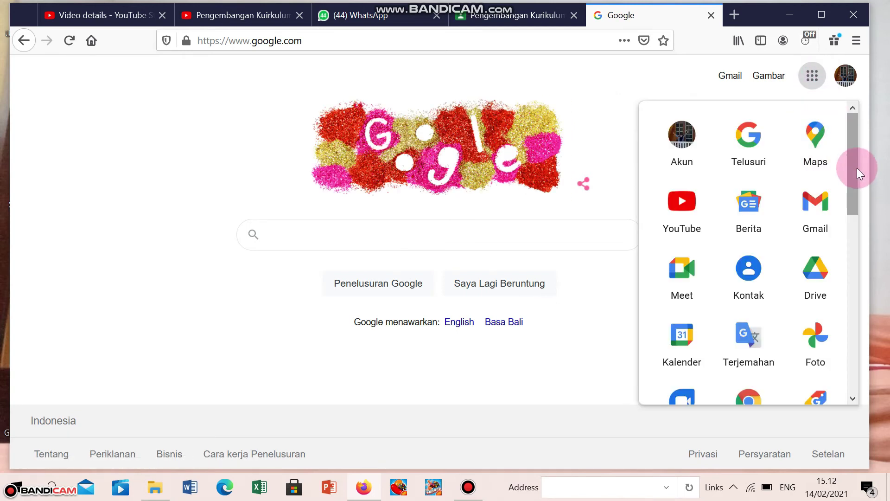
drag(857, 168, 849, 277)
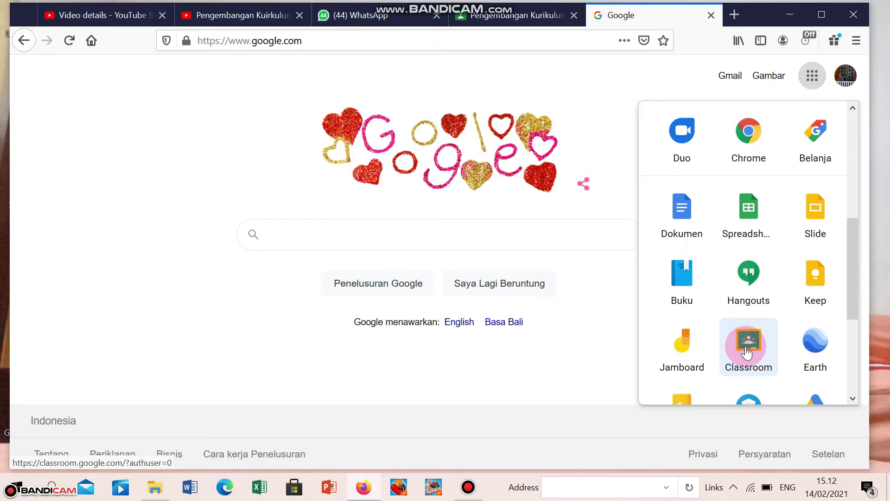
click(406, 238)
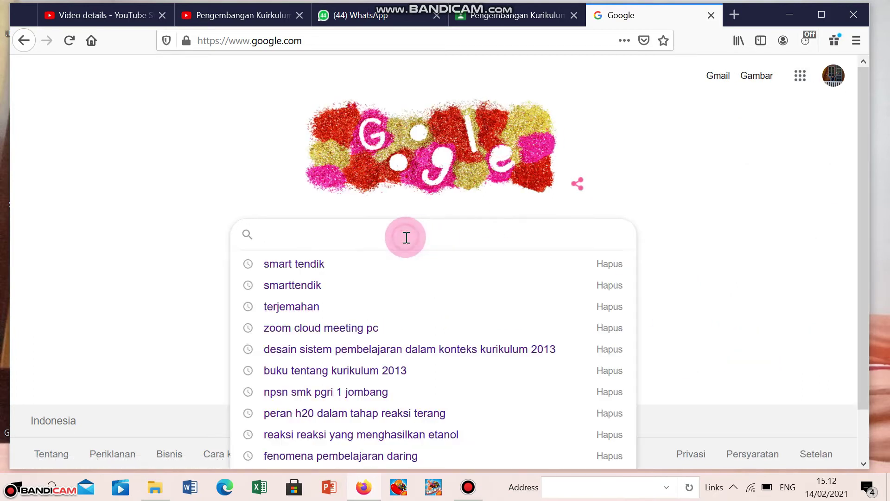
text(google)
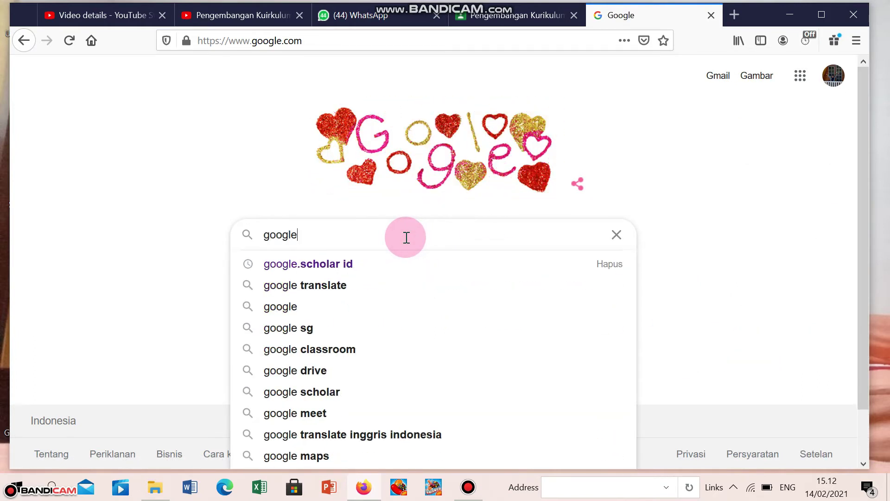
click(297, 349)
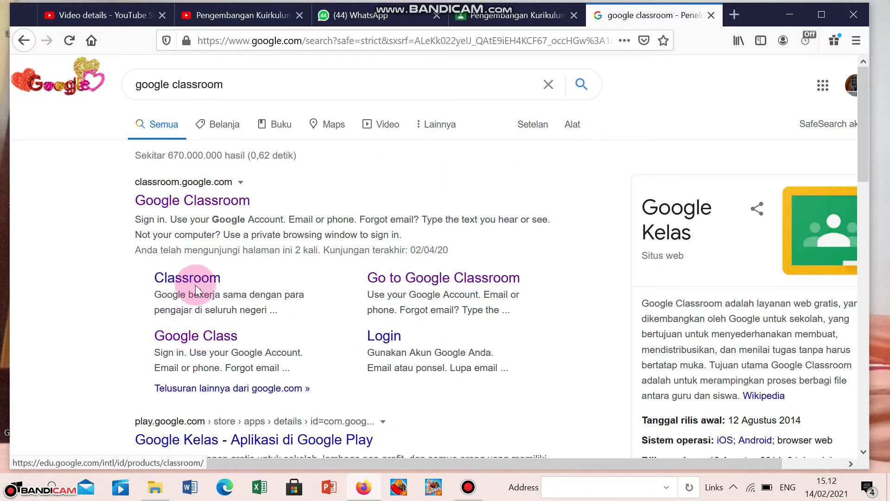
click(193, 205)
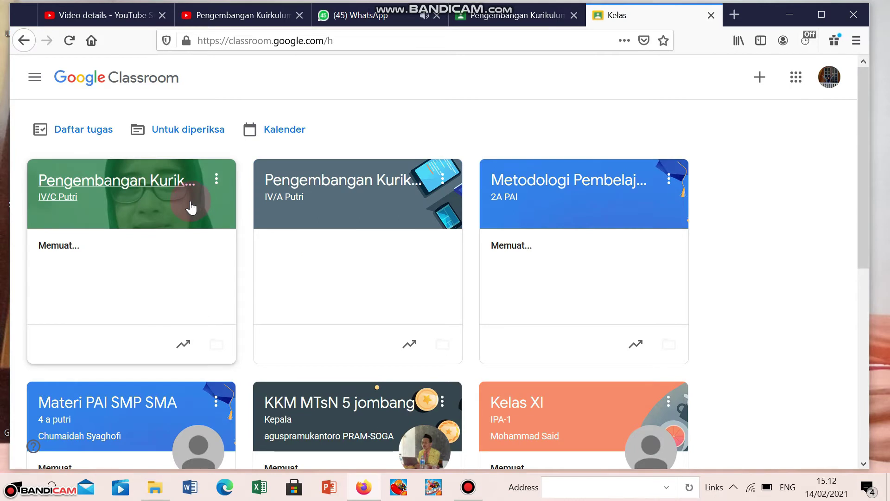
- Choose Gabung ke kelas from the + menu to open the join-class page
click(760, 79)
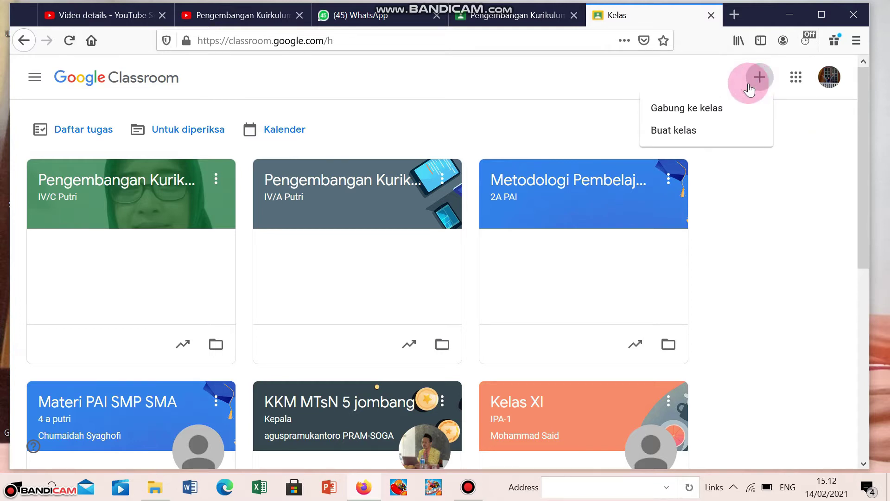
click(674, 130)
click(677, 111)
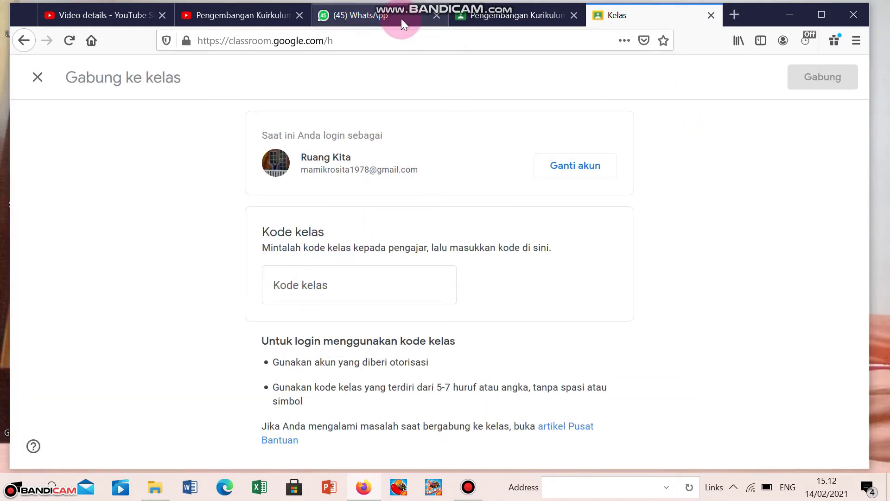
click(489, 15)
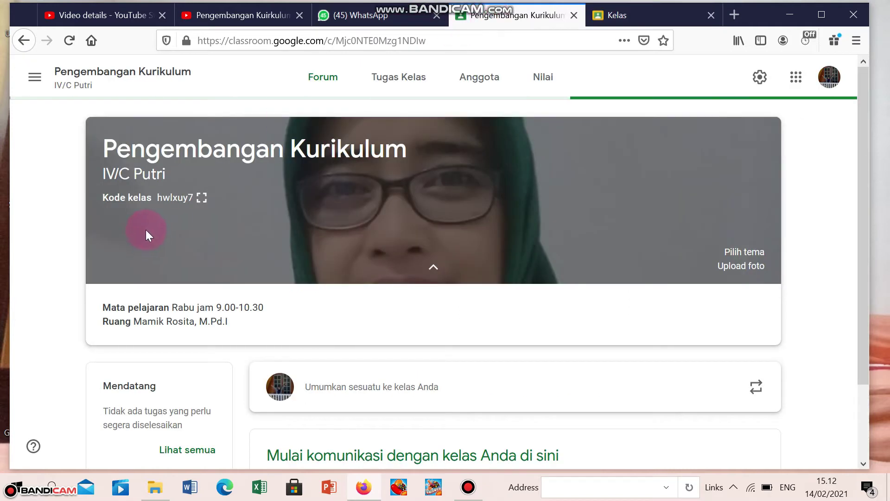
click(201, 197)
drag(292, 251, 603, 260)
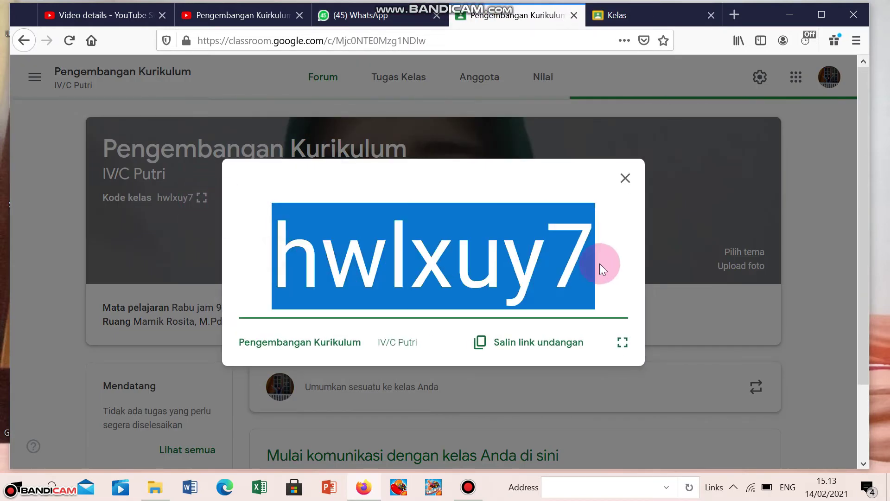
right_click(526, 262)
click(554, 277)
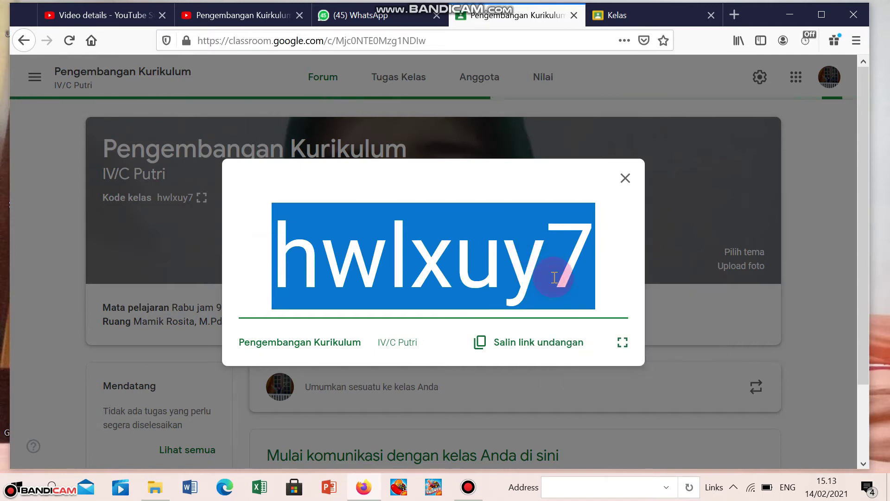
click(379, 19)
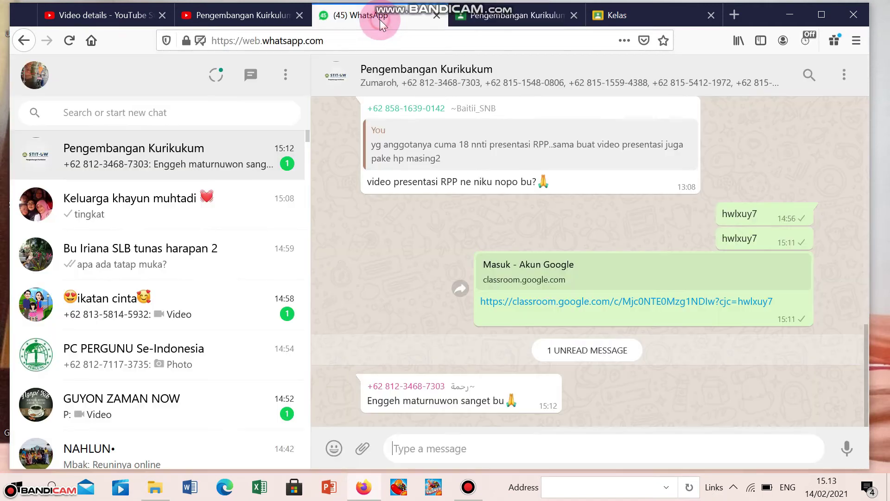
click(612, 15)
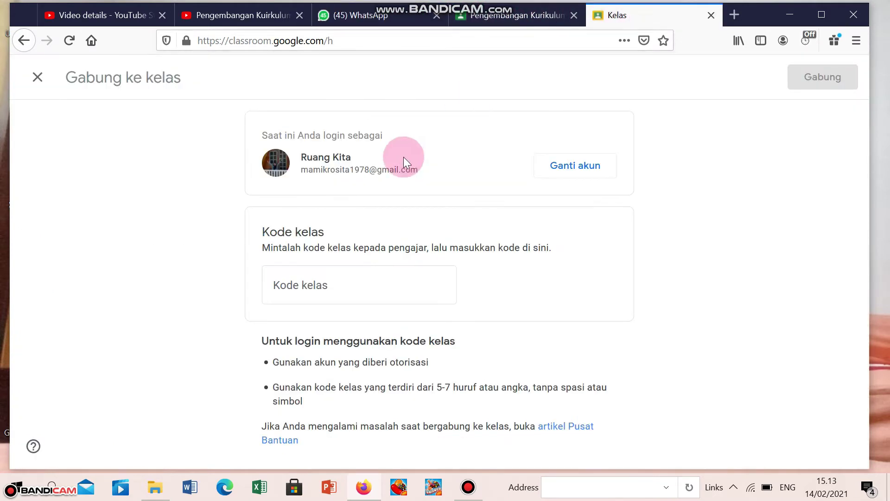
- Paste the code into Kode kelas and join, which fails with 'Terjadi masalah'
click(393, 296)
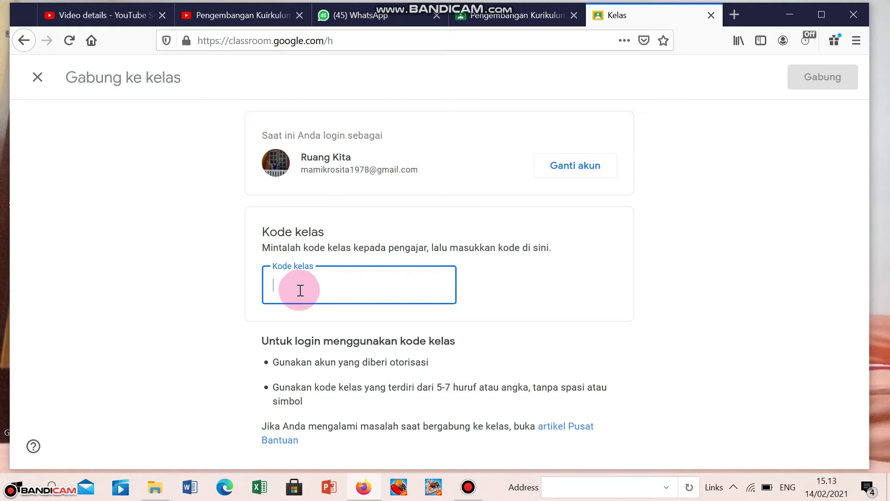
click(553, 226)
click(332, 287)
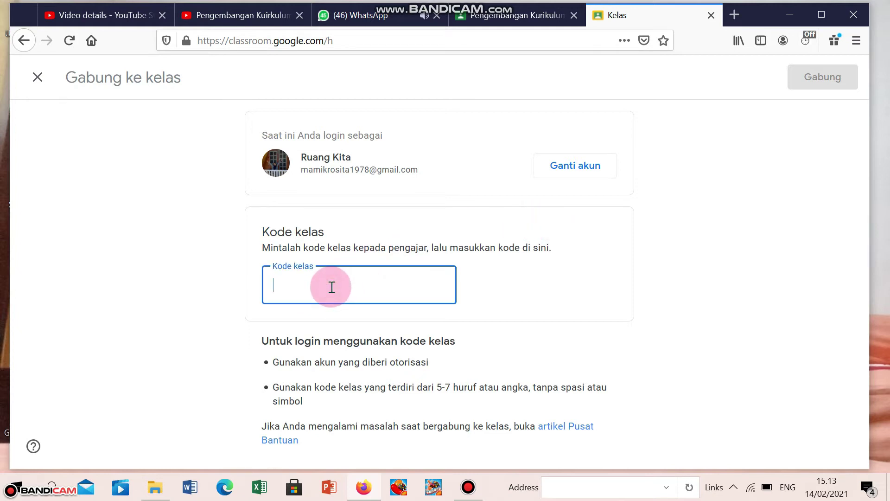
right_click(333, 287)
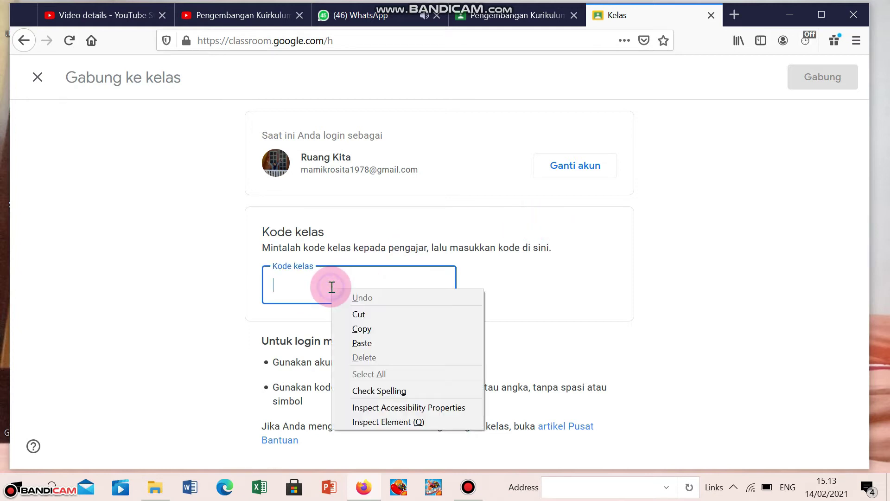
click(356, 343)
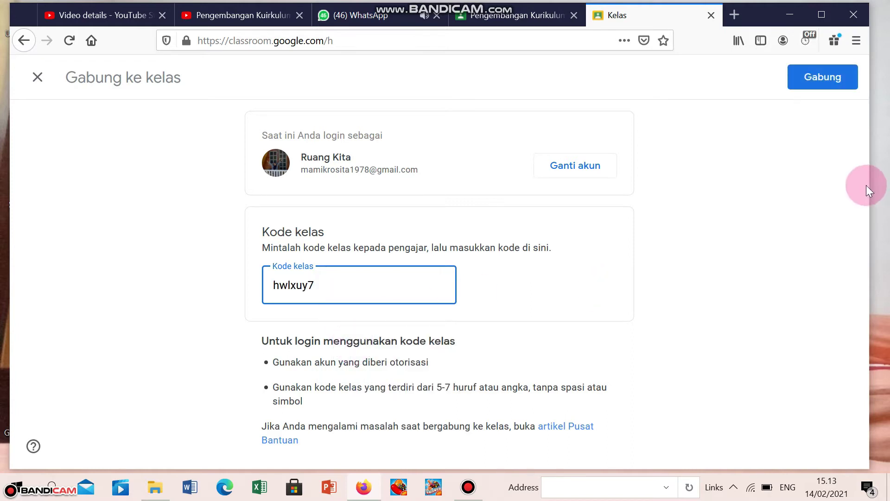
click(828, 89)
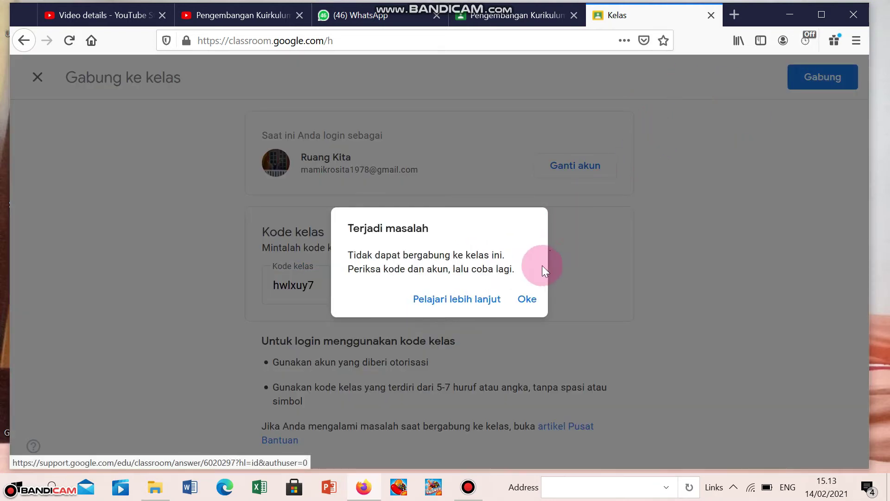
- Dismiss the failed join message, close that page, and open the classroom.google.com invite link from the WhatsApp group chat
click(527, 298)
click(709, 16)
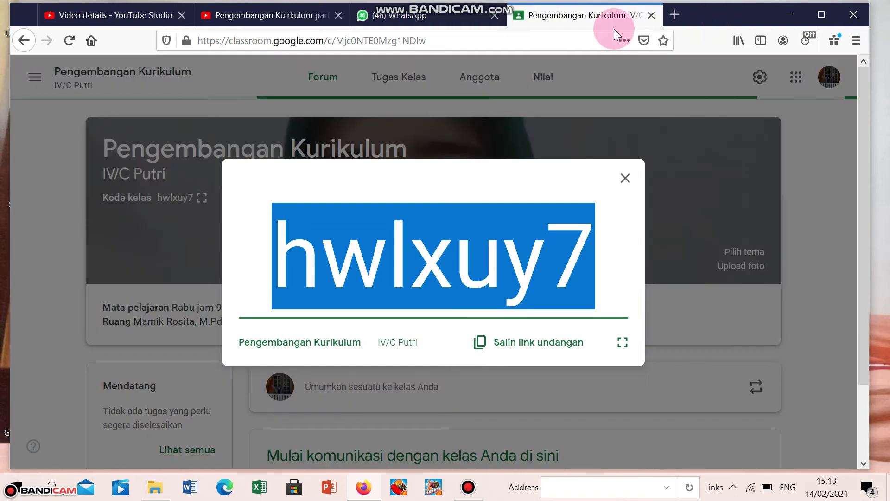
click(442, 15)
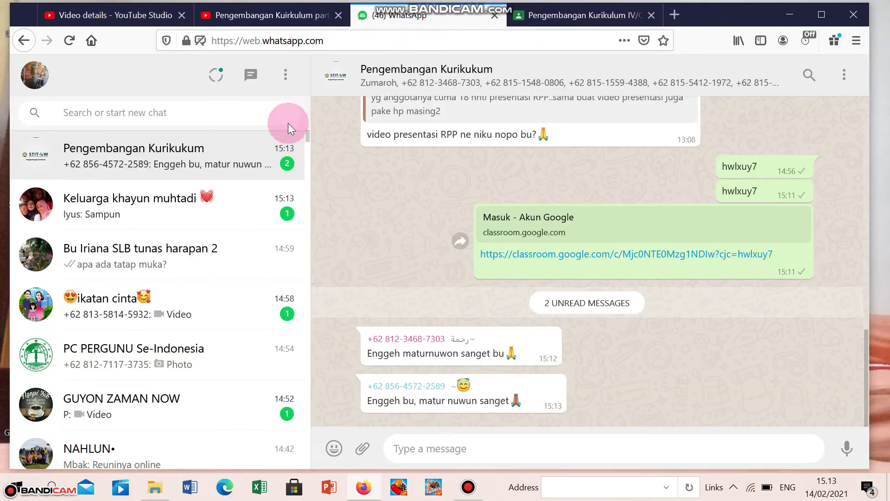
click(676, 257)
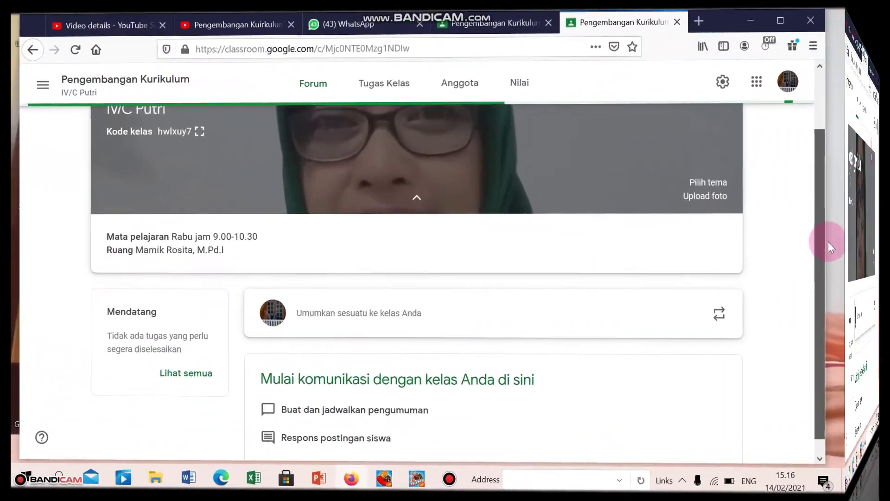
scroll(823, 220, up, 3)
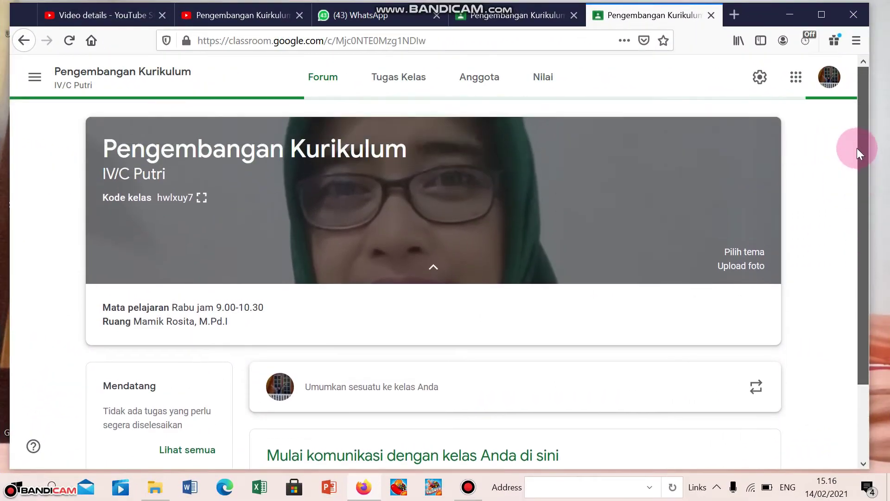
- Reload the Pengembangan Kurikulum IV/C Putri class stream and go to its Tugas Kelas page
drag(863, 179, 841, 163)
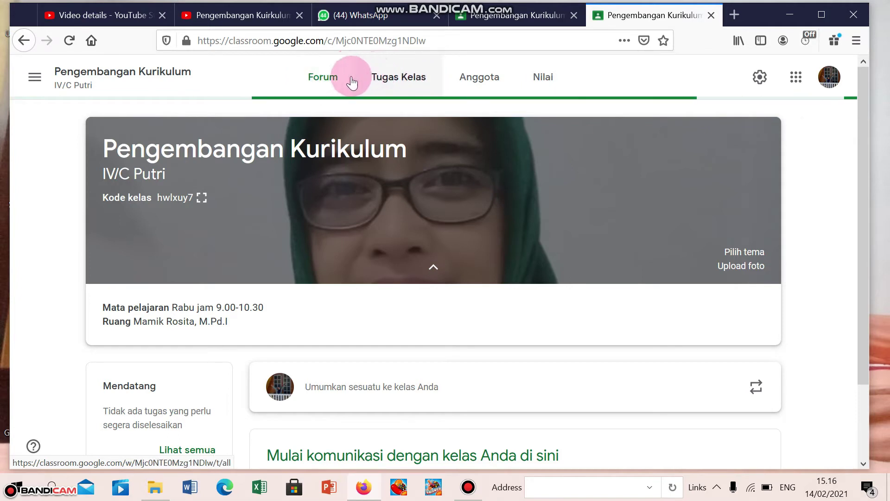
click(337, 80)
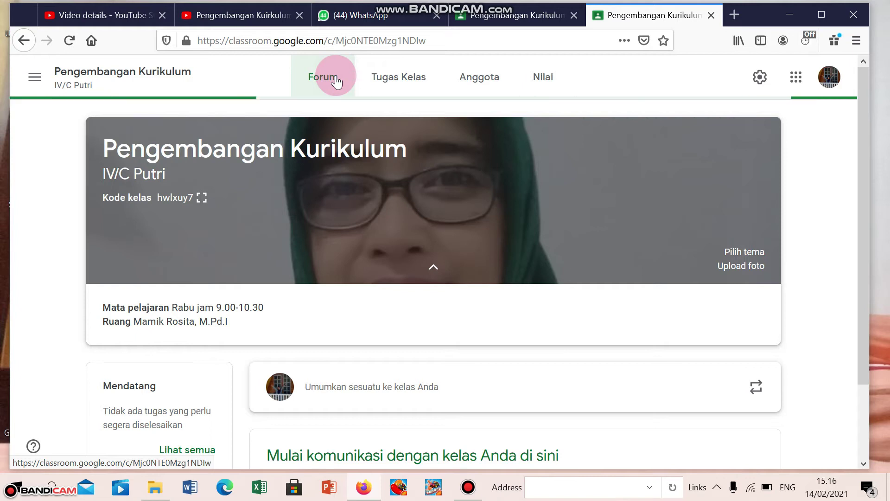
drag(862, 182, 869, 272)
drag(868, 339, 846, 170)
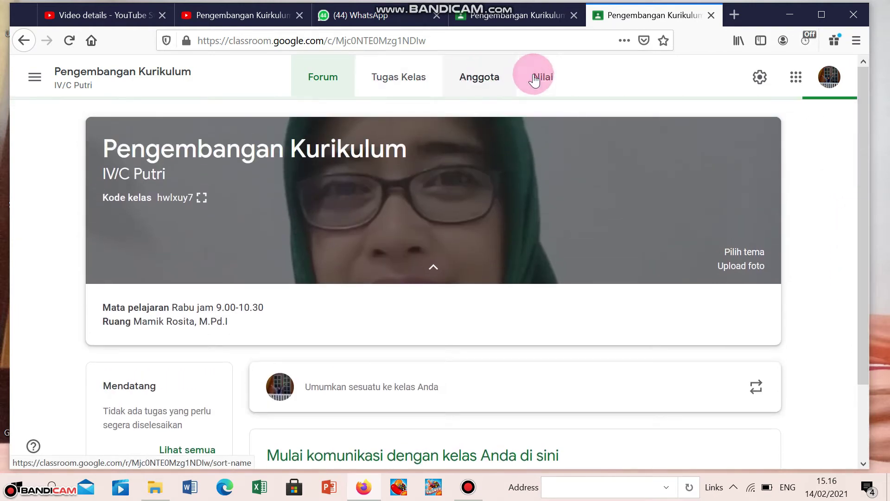
click(401, 80)
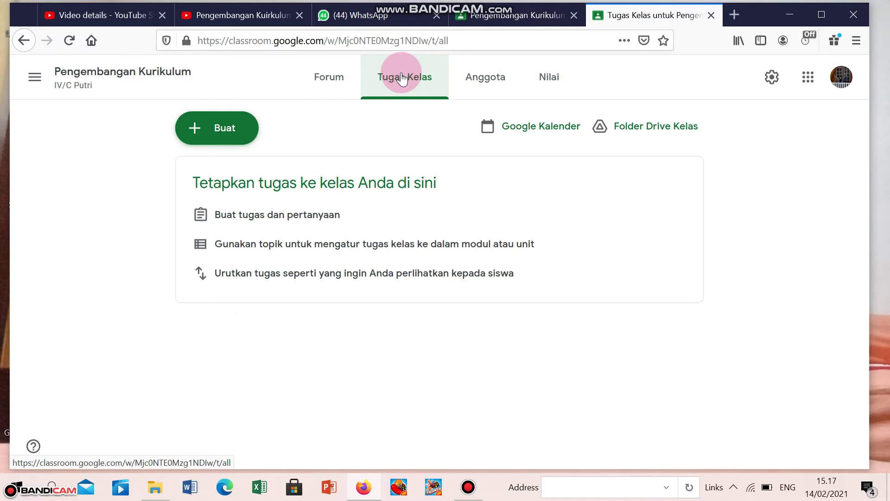
- Create a new topic named Pertemuan ke-16 from the Buat menu
click(237, 135)
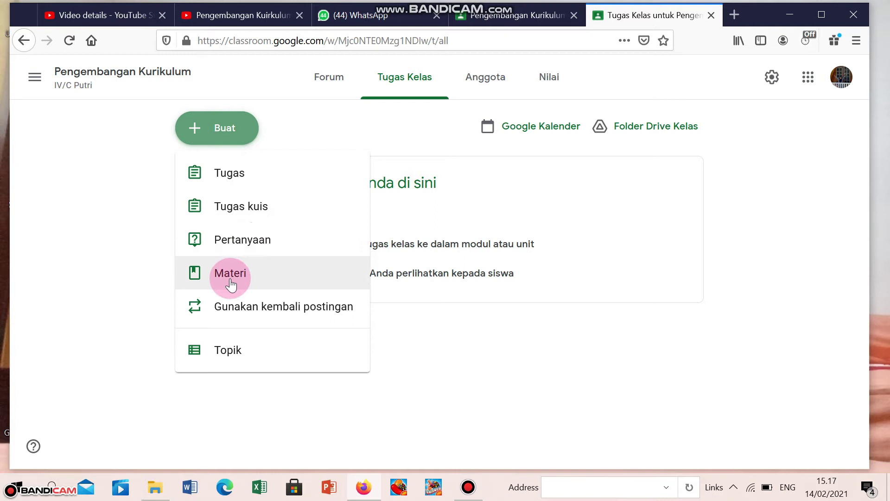
click(242, 353)
click(382, 269)
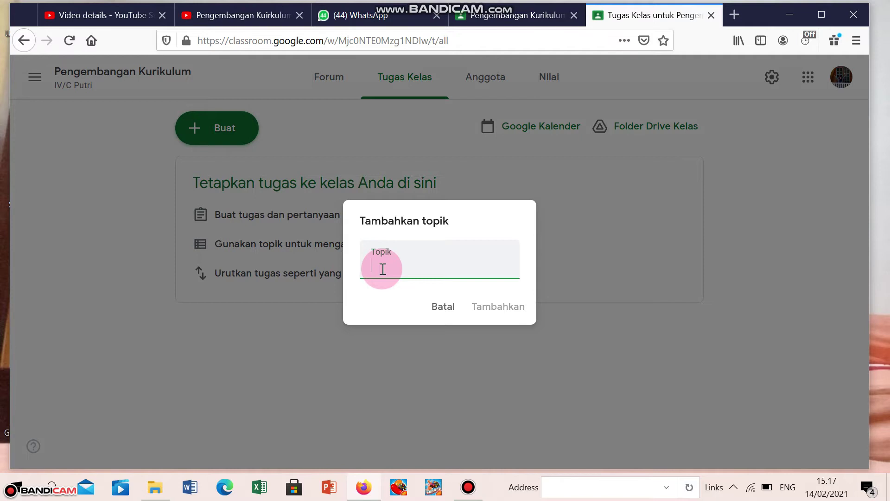
text(Pertemuan ke-16)
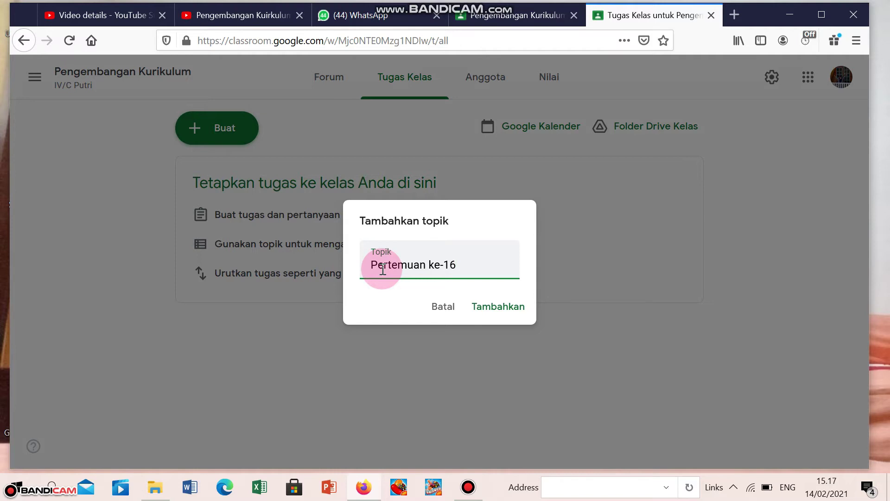
click(486, 306)
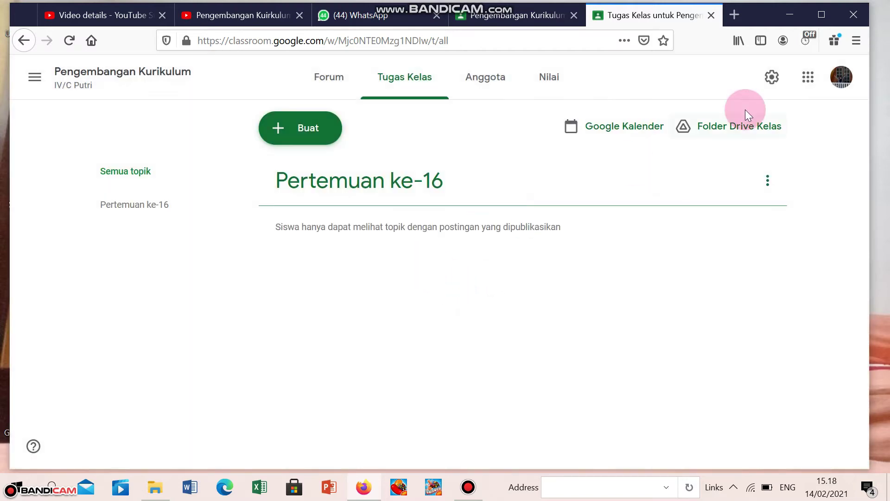
- Add another topic named 'Pertemuan ke 15'
click(324, 131)
click(318, 359)
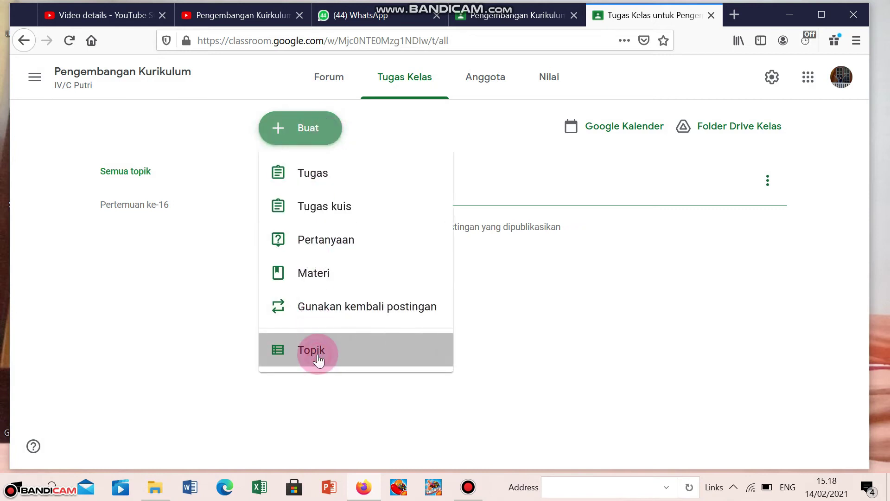
text(Pe)
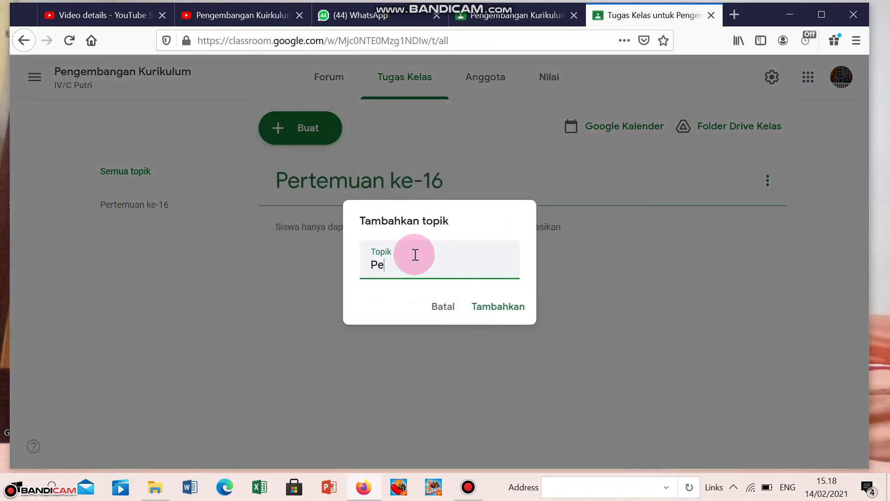
text(rtemuan ke 15)
click(478, 308)
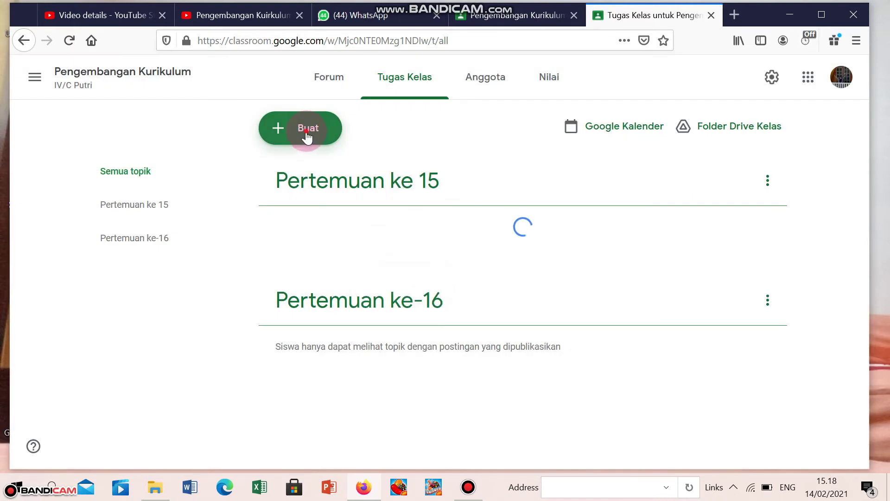
- Open the Pertemuan ke 13 topic page, then return to the list of all topics
click(307, 137)
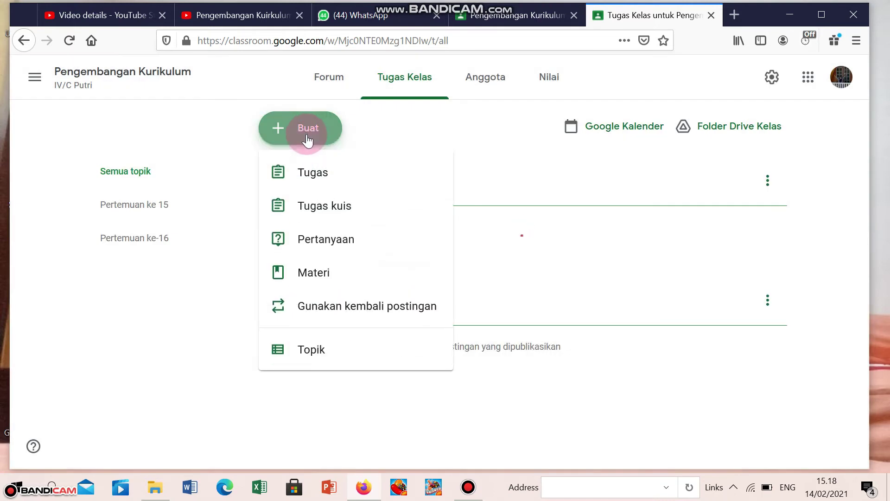
click(768, 180)
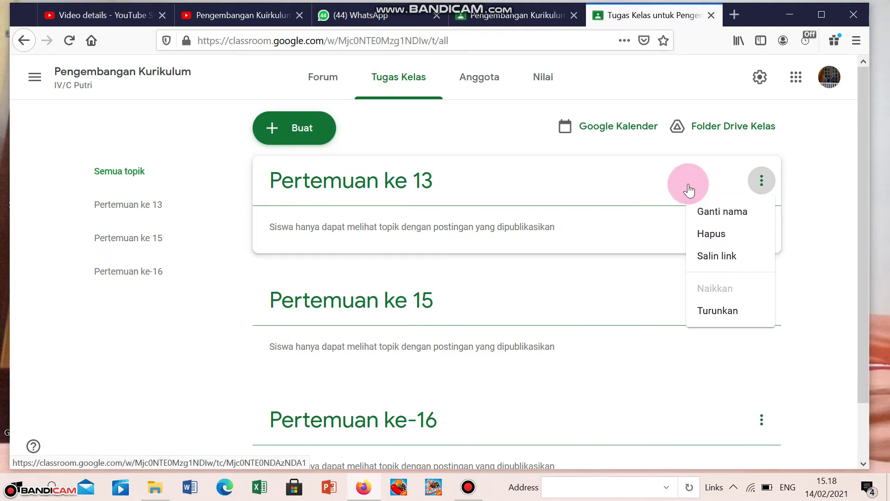
click(644, 185)
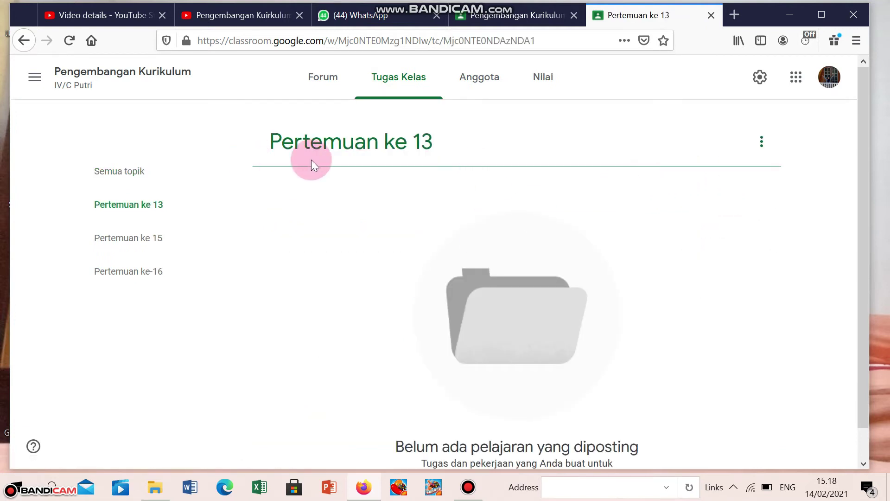
click(147, 209)
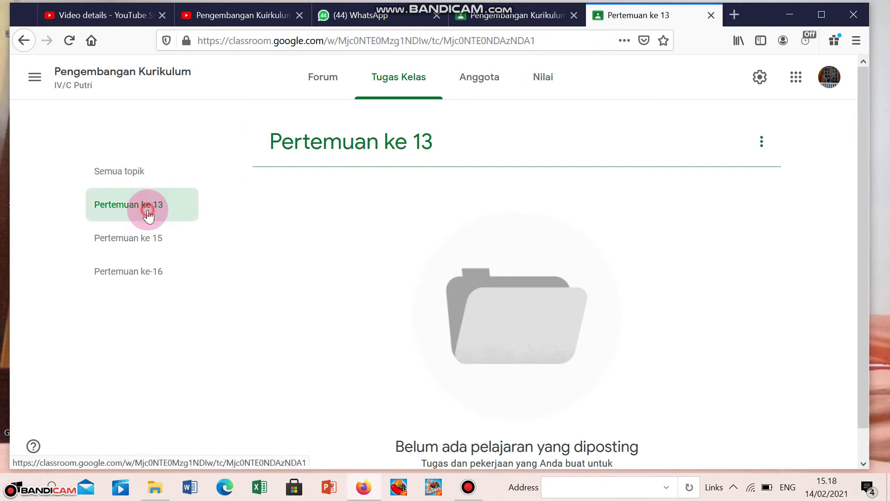
click(129, 172)
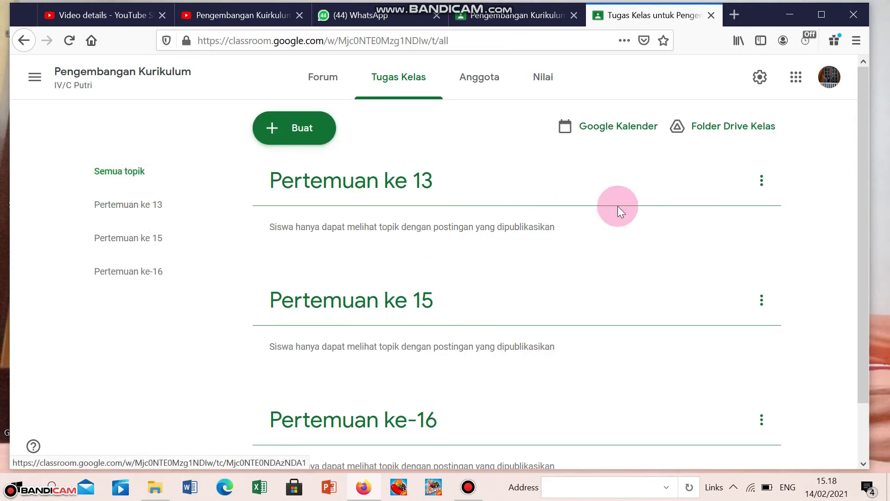
- Rename the Pertemuan ke 13 topic, replacing its final digit with 4
click(762, 181)
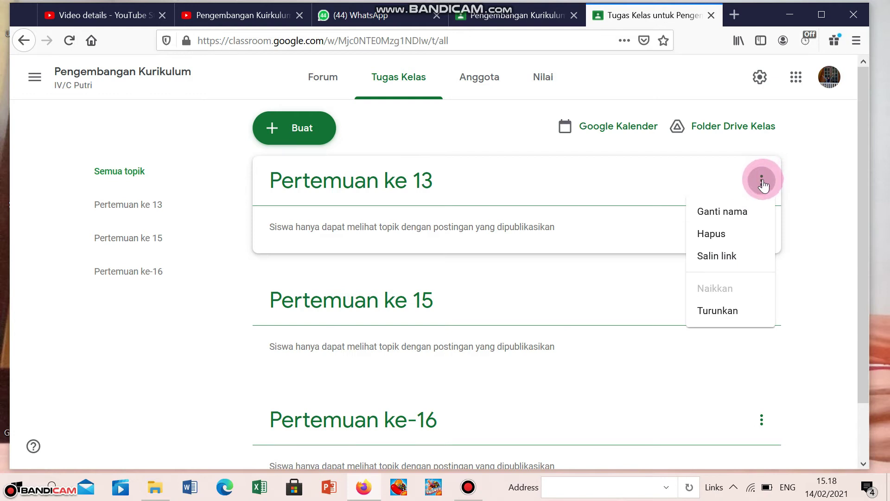
click(721, 211)
drag(458, 249, 445, 262)
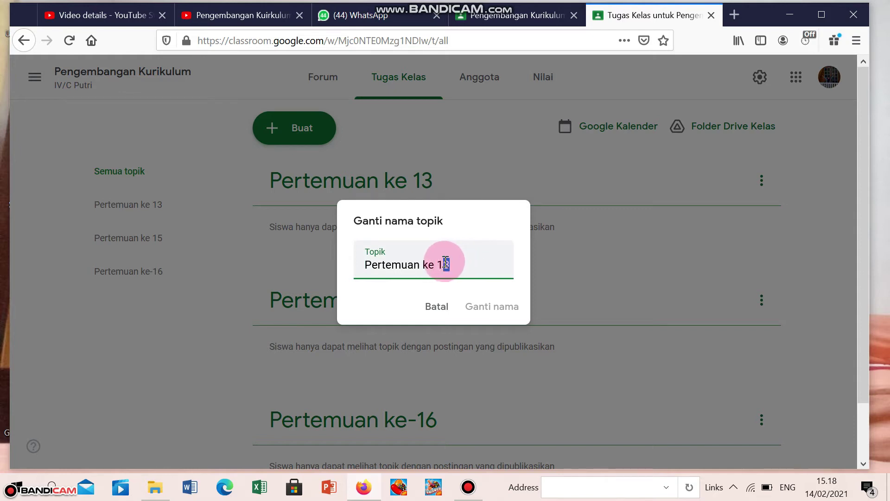
text(4)
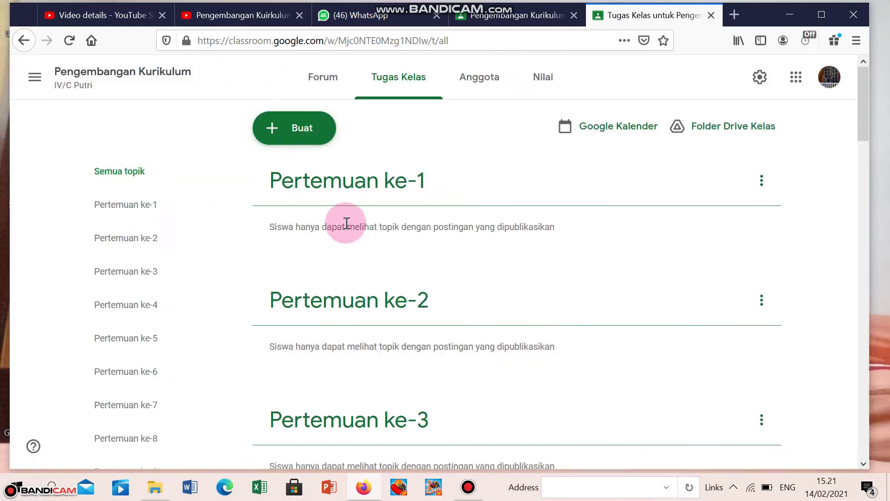
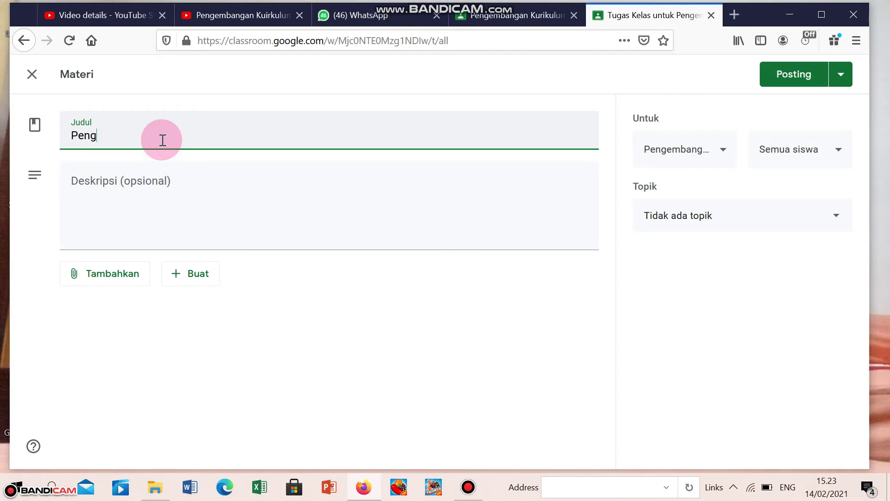
- Finish the title 'Pengantar Kuliah dan Silabus Perkuliahan' and add the video-and-syllabus description
text(r Kuliah dan)
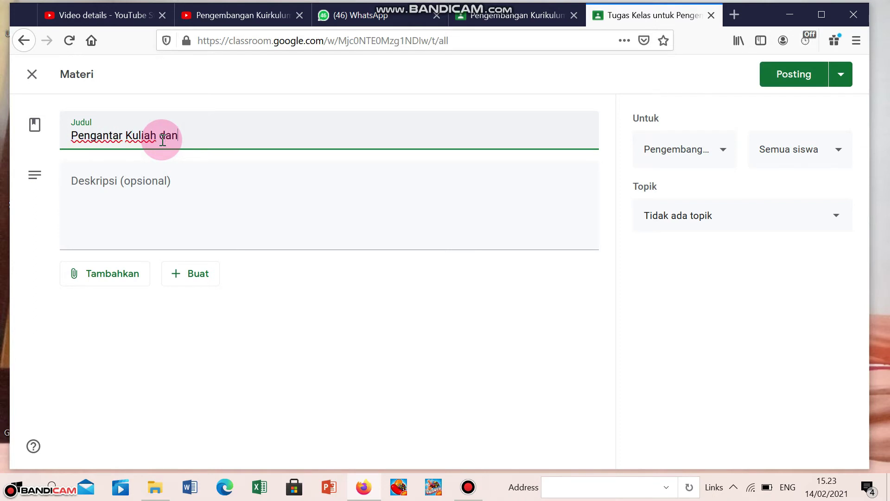
text( Silabus Perkuliahan)
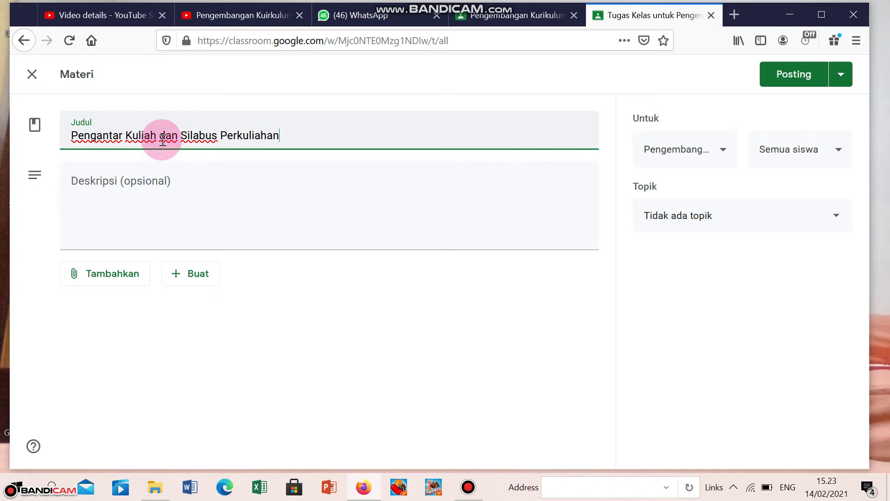
click(111, 196)
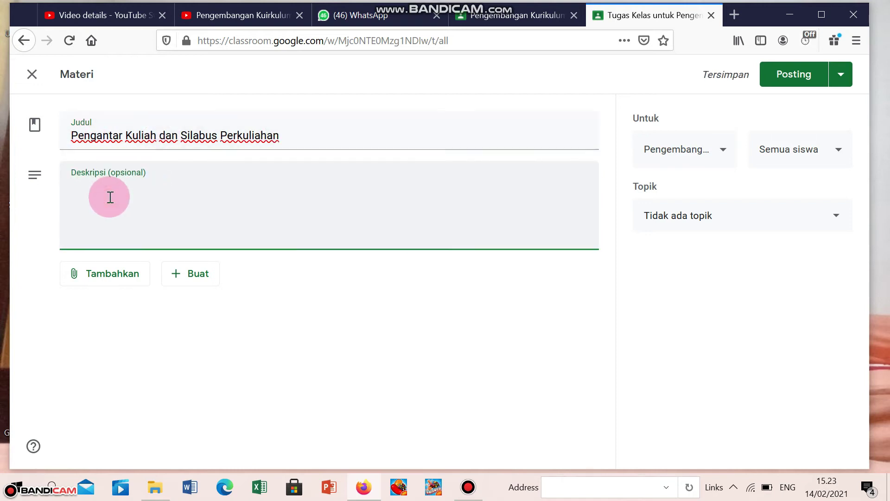
text(Simak video b)
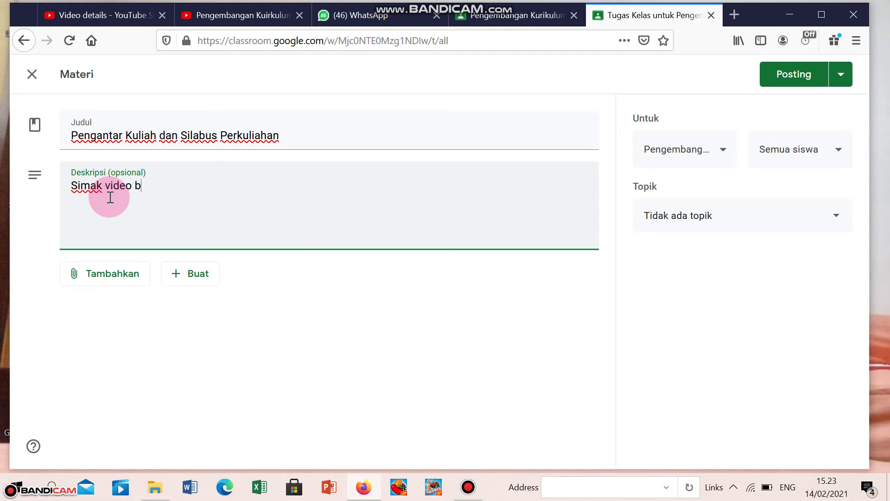
text(erikut dan li)
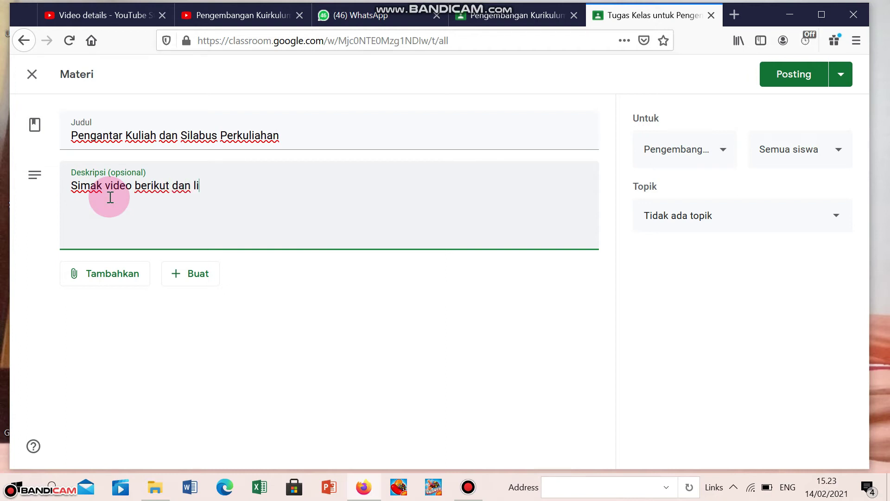
text(hat silabus perkul)
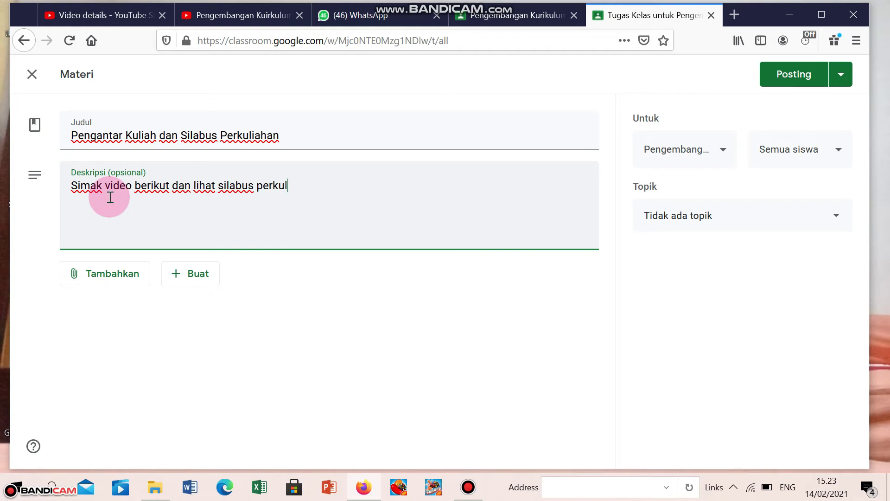
text(iahan untuk pembagian tugas presentasi)
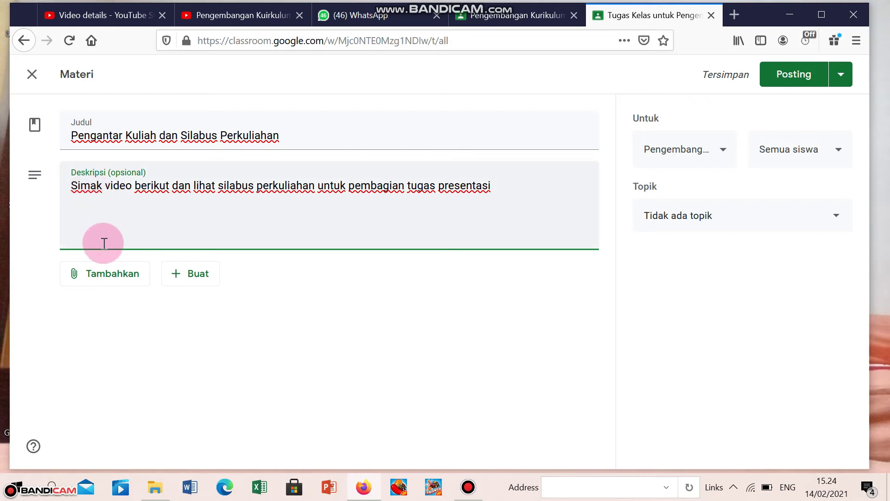
click(101, 277)
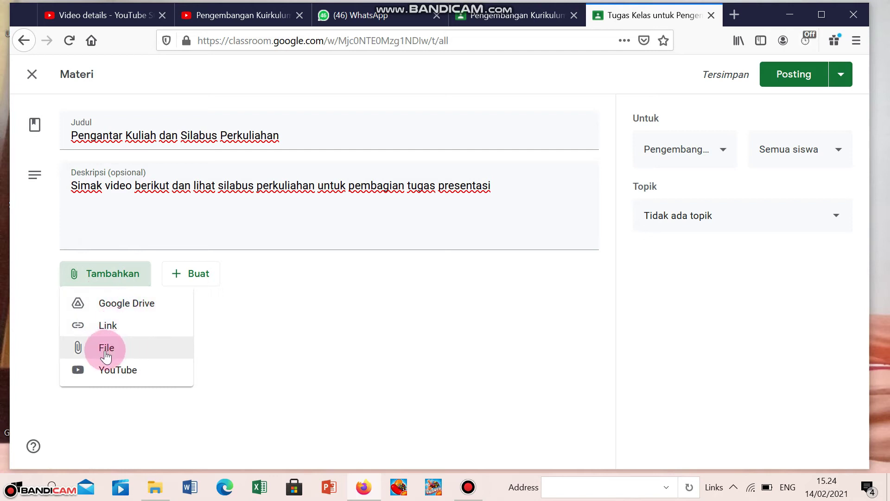
- Attach YouTube video '01 A Pengantar Pengembangan Kurikulum BA' from a 'pengembangan kurikulum' search, then remove it
click(110, 370)
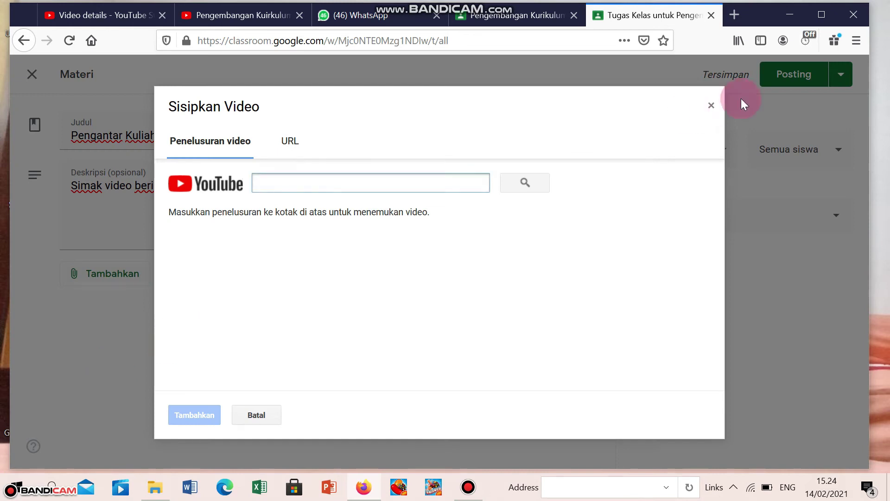
click(427, 190)
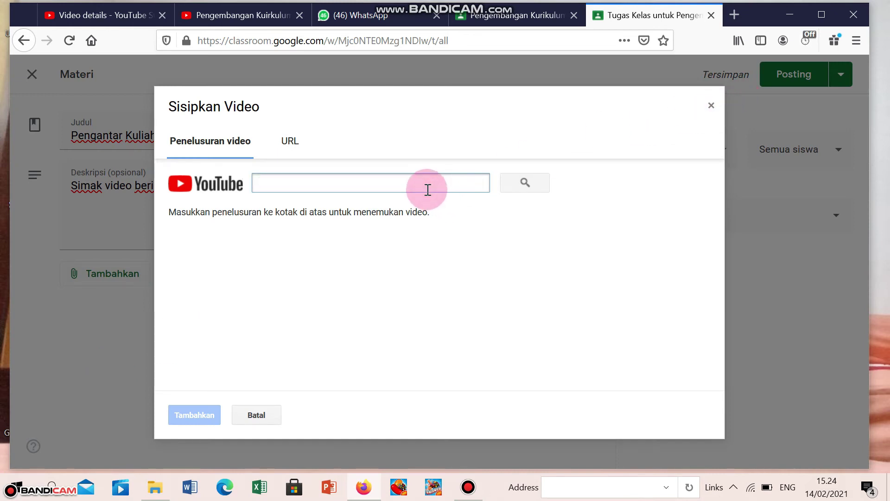
text(pengembangan kurikulum)
click(525, 183)
click(719, 216)
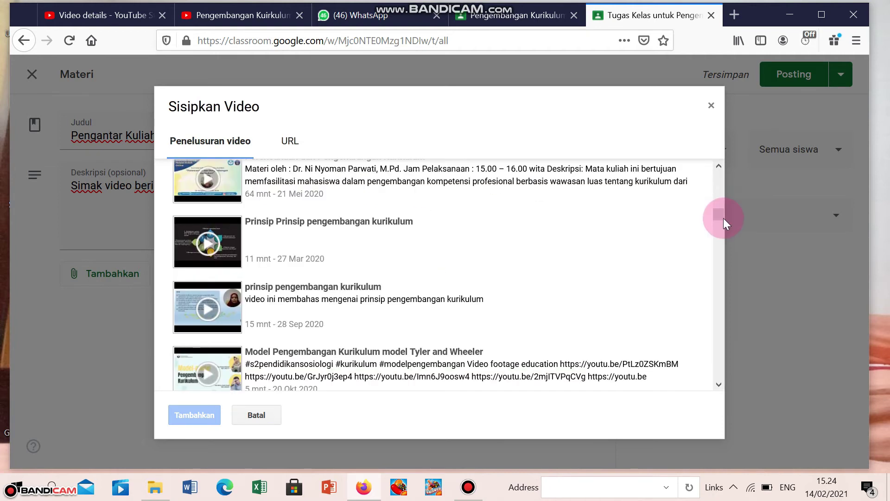
drag(724, 219, 283, 295)
click(282, 297)
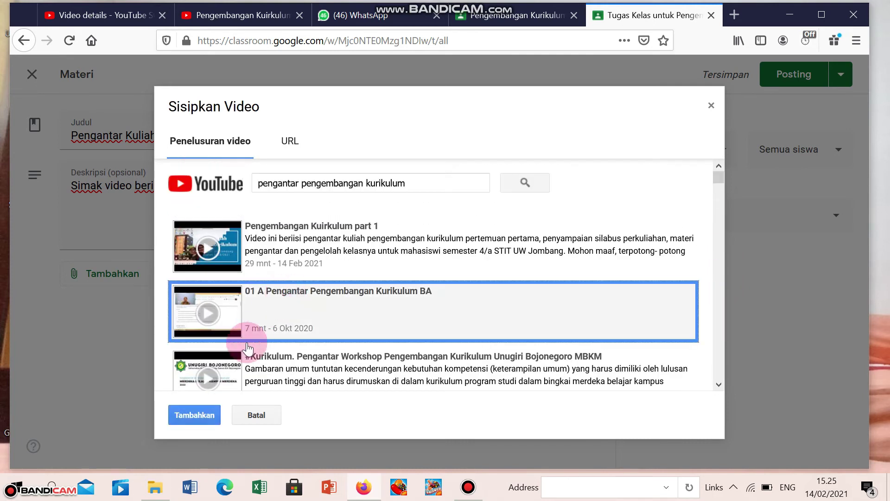
click(194, 423)
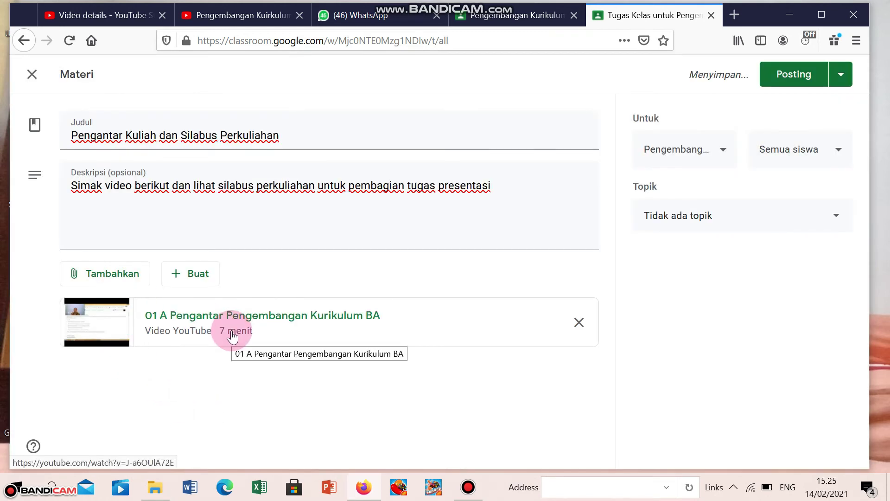
click(580, 322)
- Attach the 28-minute YouTube video 'Pengembangan Kuirkulum part 1' as a link using its copied address
click(111, 274)
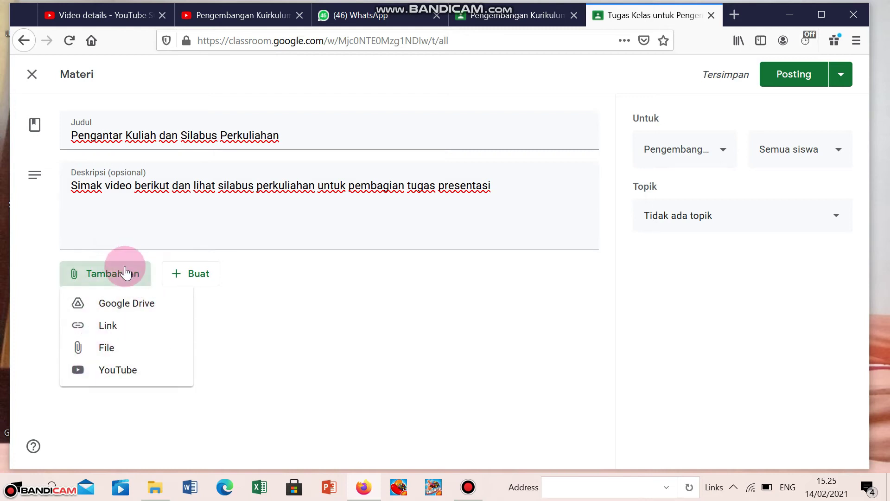
click(111, 326)
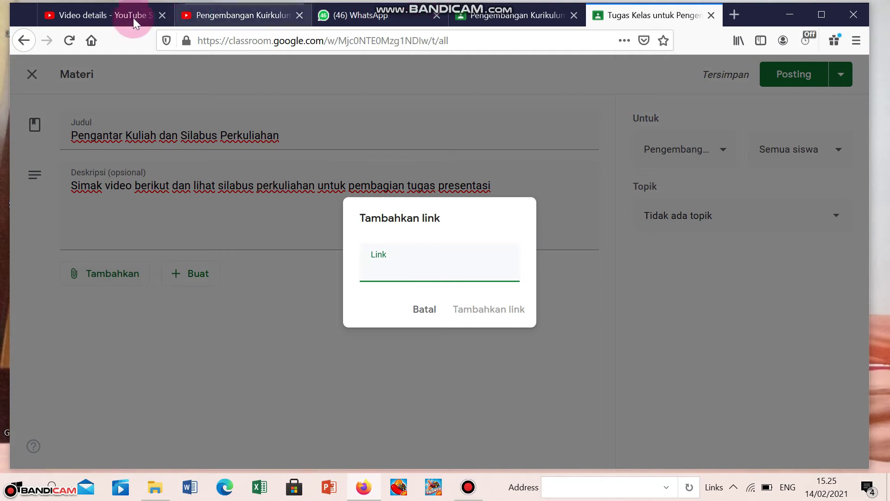
click(199, 14)
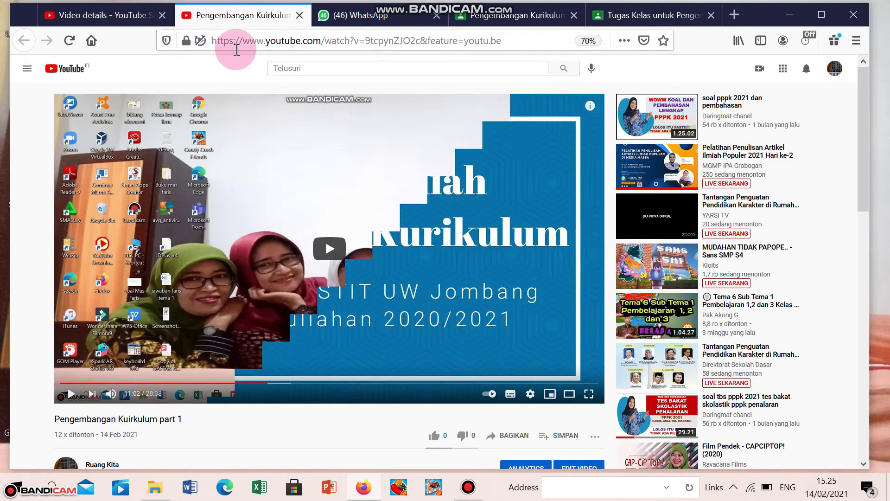
click(213, 41)
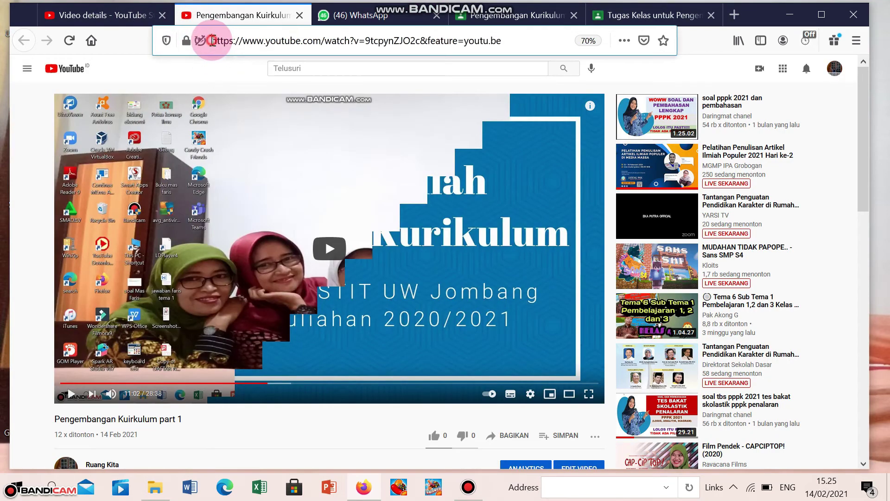
right_click(402, 41)
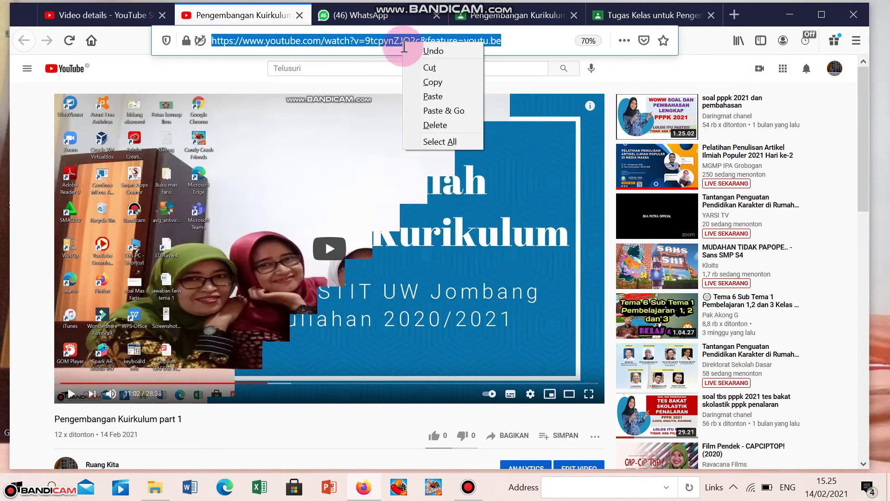
click(432, 83)
click(617, 14)
right_click(369, 286)
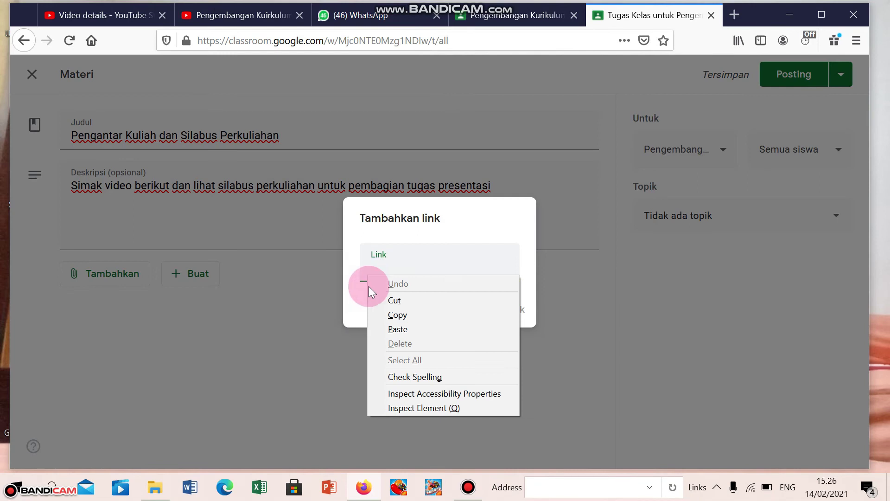
click(397, 329)
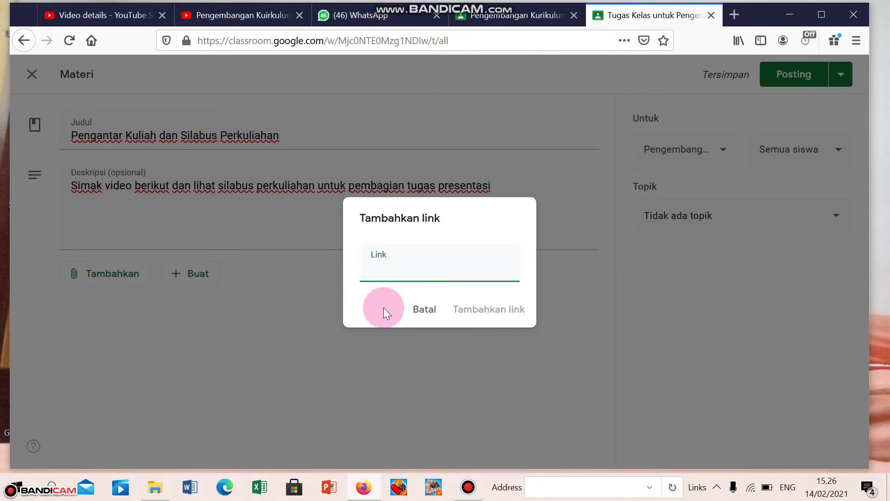
right_click(369, 273)
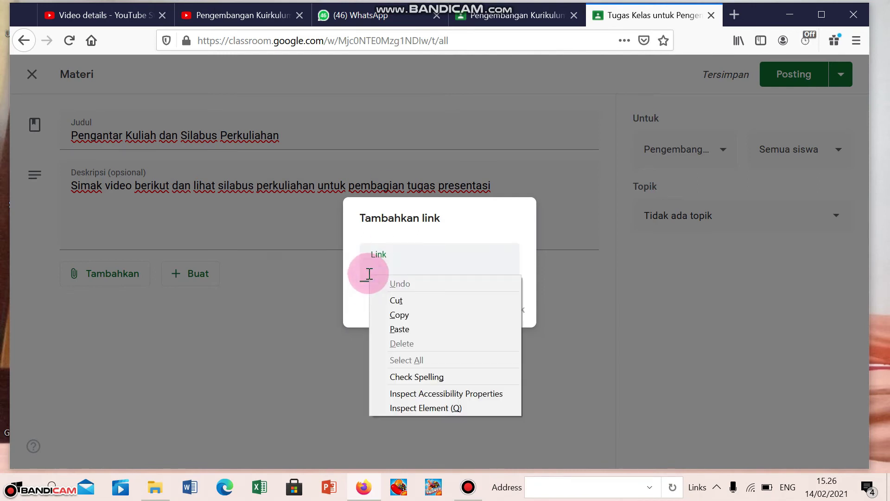
click(398, 326)
click(462, 315)
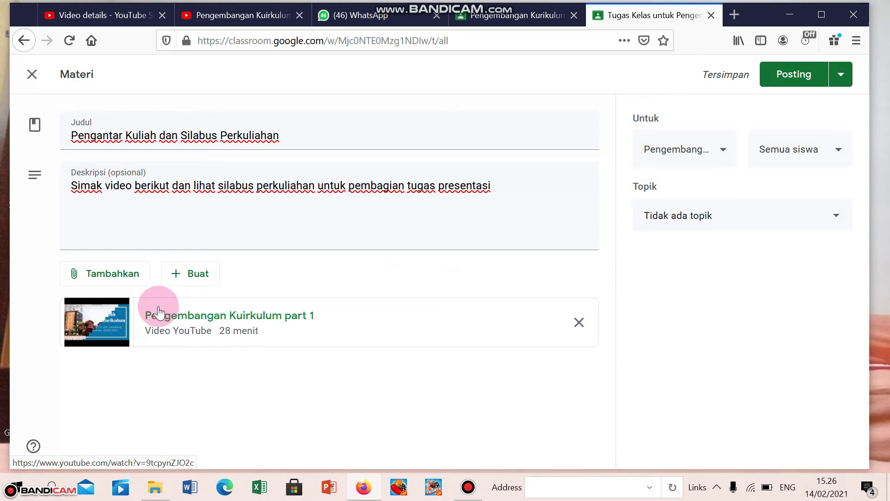
- Upload pengantar kuliah.pptx from the E: course folder as a file attachment
click(128, 285)
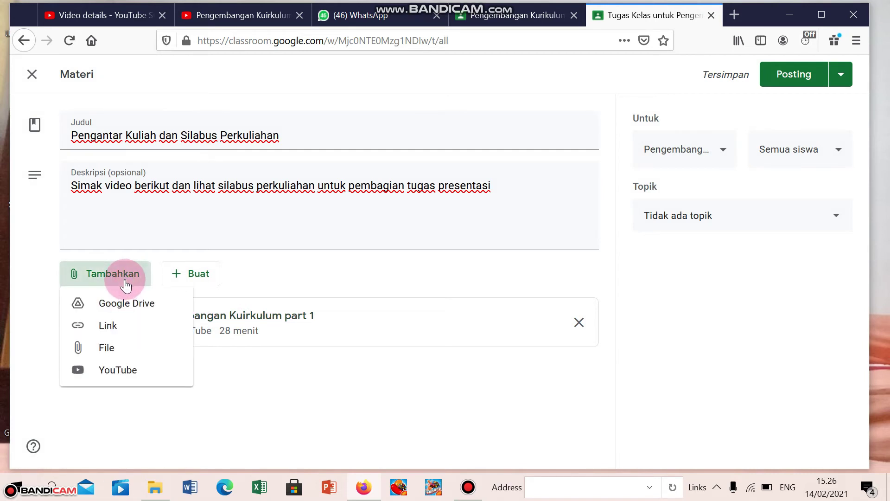
click(104, 353)
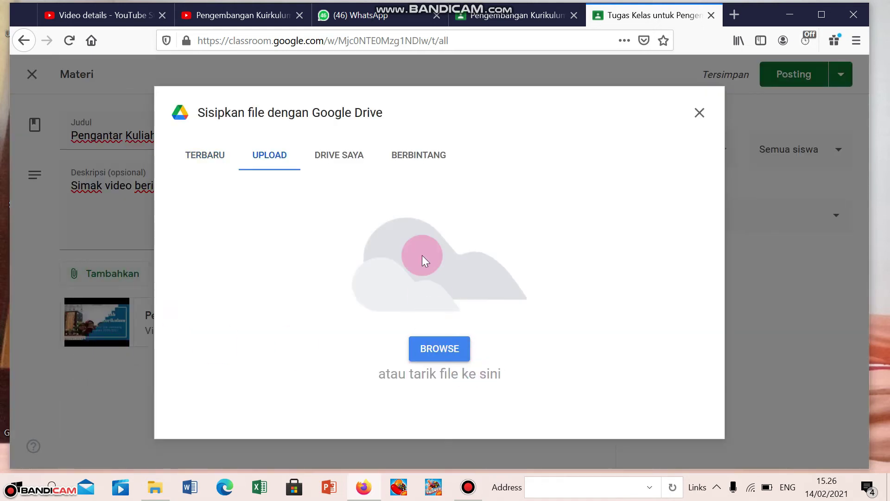
click(443, 353)
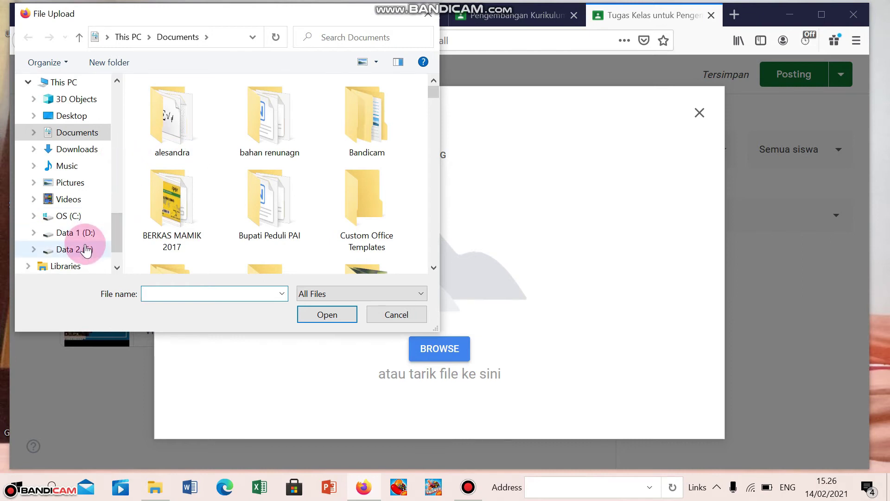
click(221, 130)
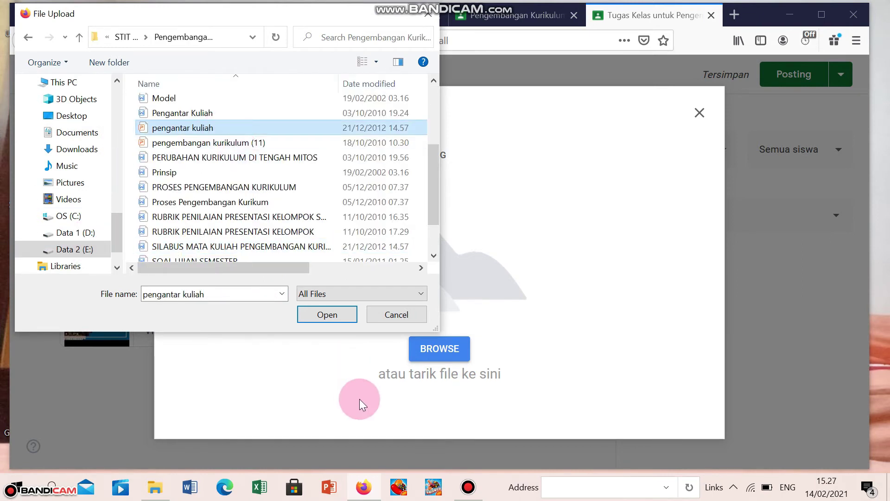
click(342, 313)
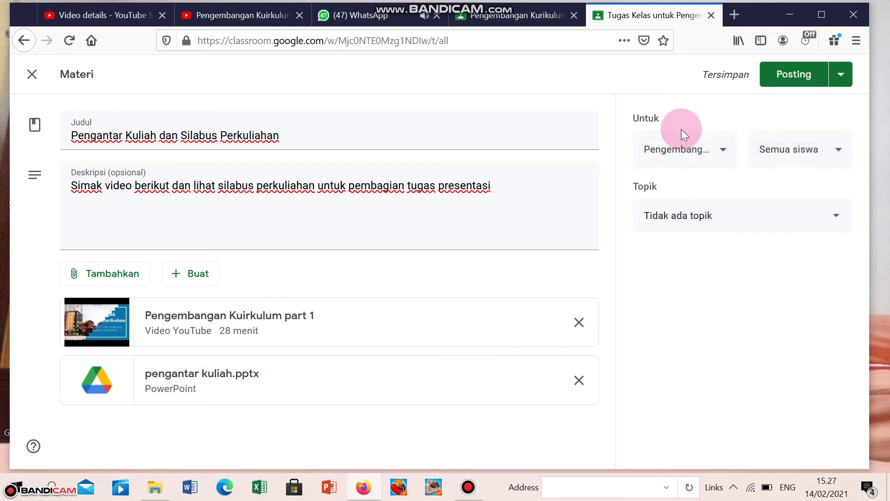
- Address the material to two classes by adding the IV/A Putri class
click(720, 156)
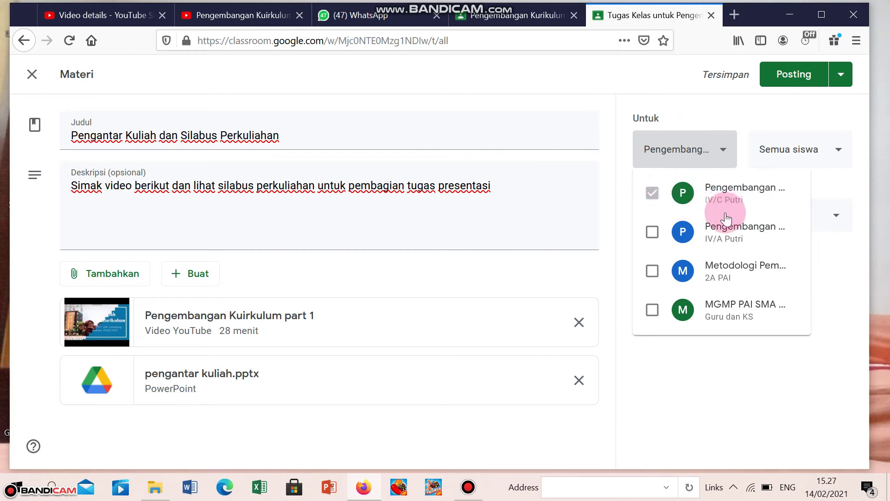
click(653, 233)
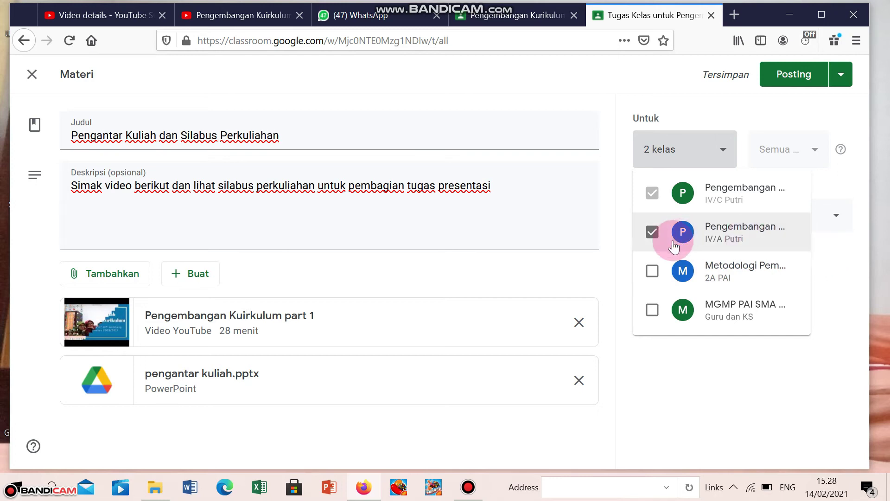
click(828, 263)
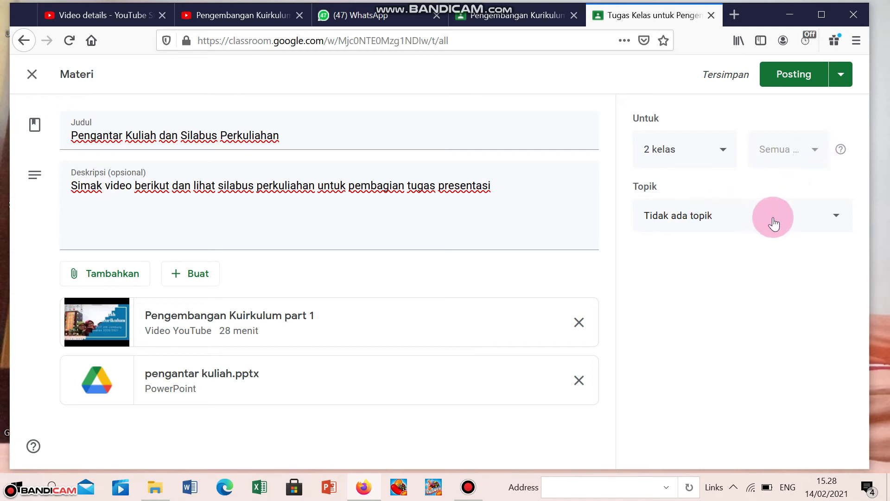
- File the material under the Pertemuan ke-1 topic
click(836, 223)
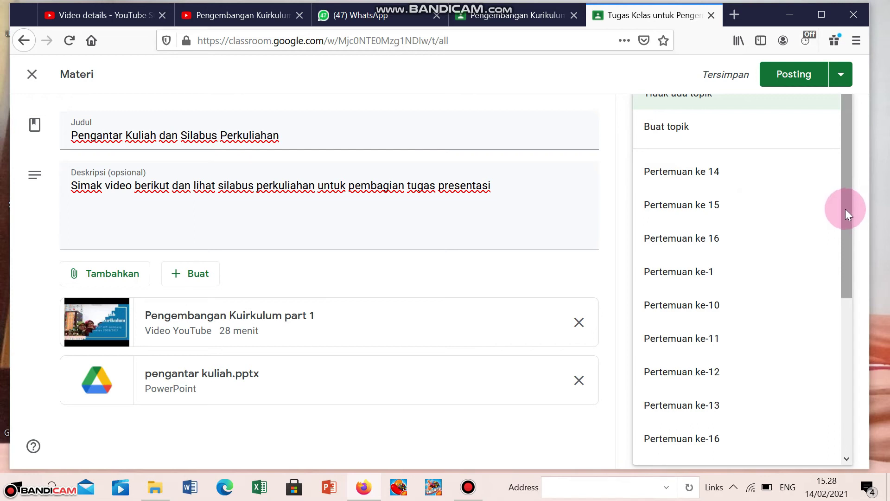
drag(844, 216, 841, 252)
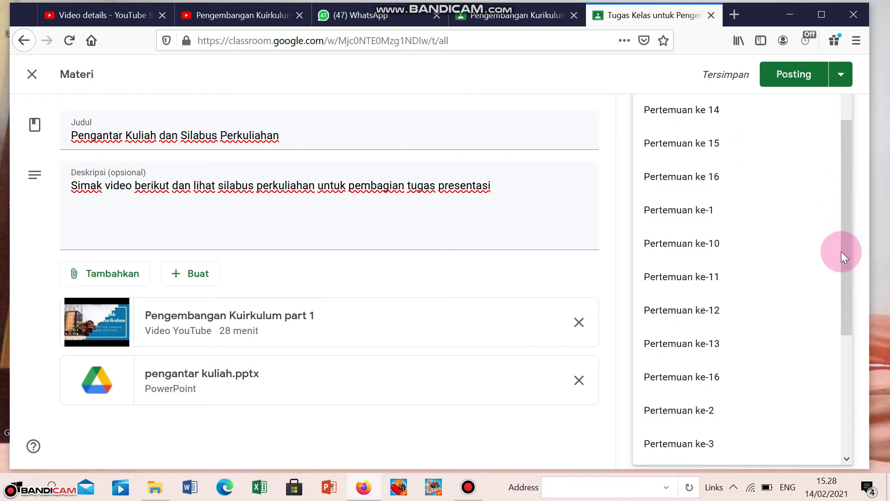
click(720, 213)
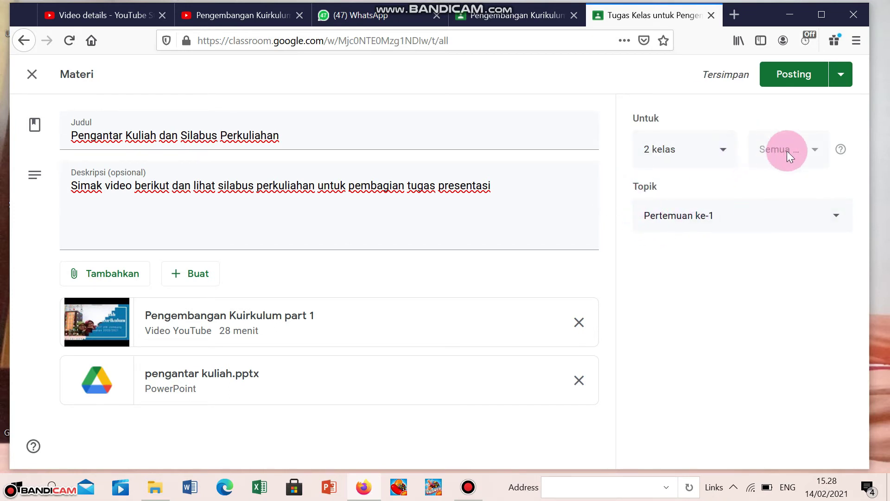
- Post the material and expand the new post to check its contents
click(773, 84)
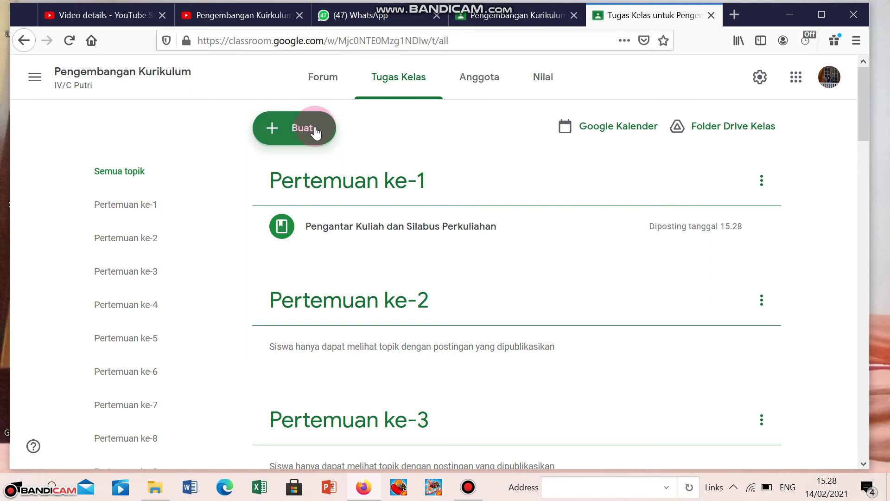
click(412, 228)
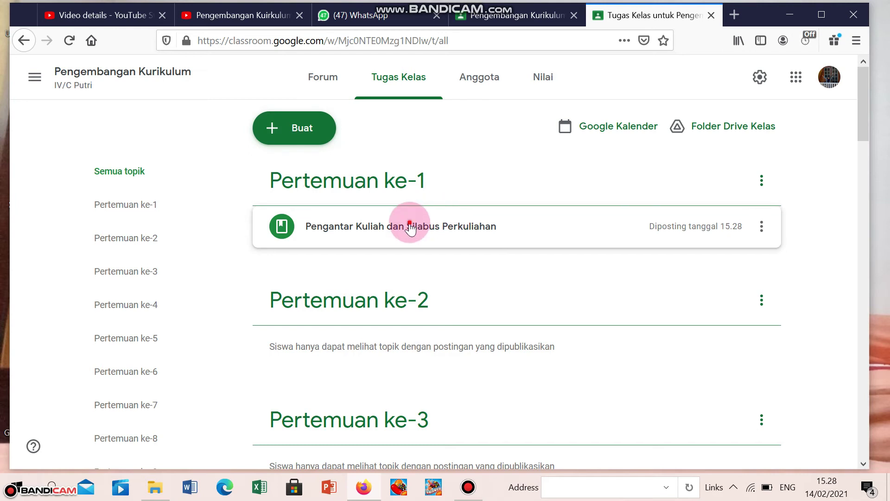
click(627, 335)
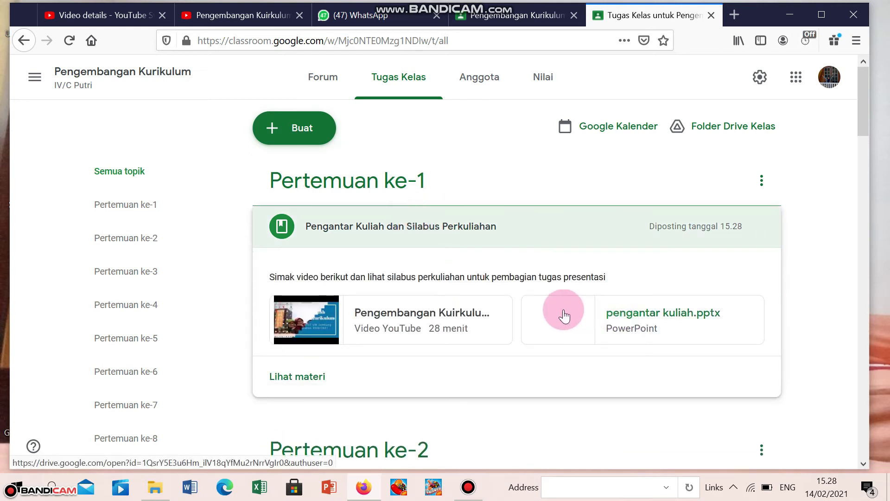
- View the material's details page with its video and PowerPoint, then return to the classwork list
click(315, 379)
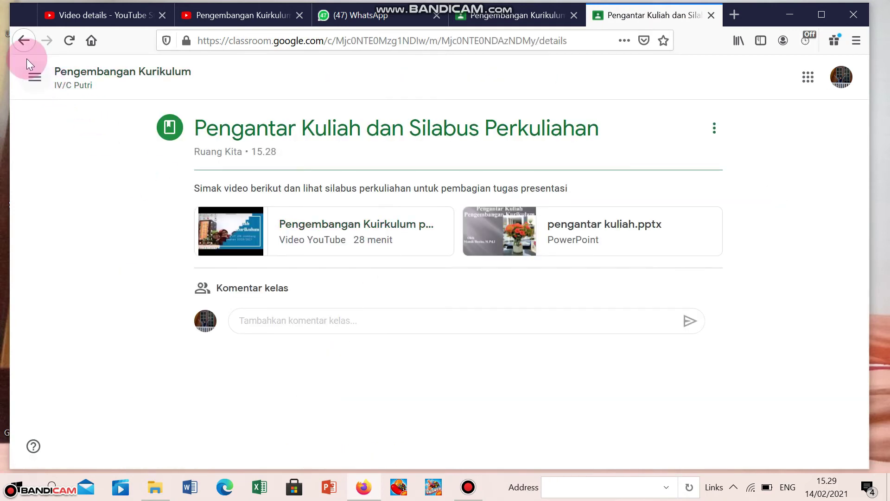
click(24, 44)
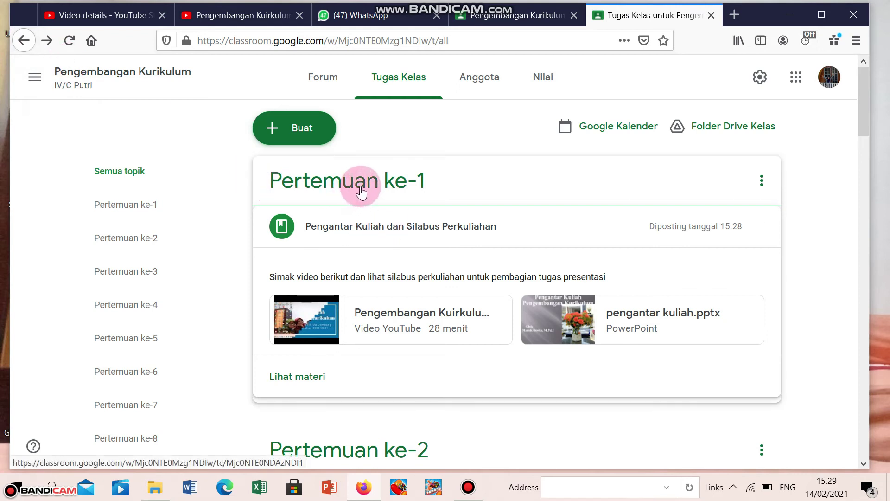
click(311, 140)
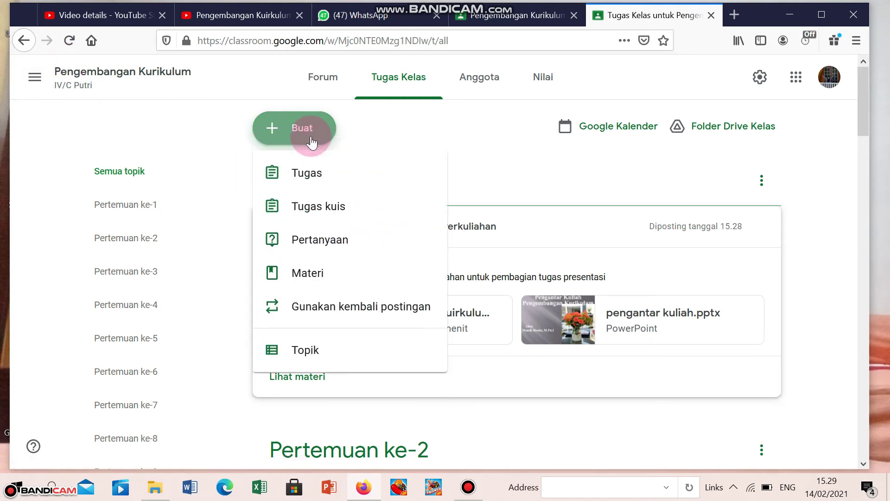
- Write a question post 'Apakah hadir di perkuliahan pertemuan ke-1?' with instructions 'Jawablah pertanyaan berikut dengan jujur!'
click(303, 250)
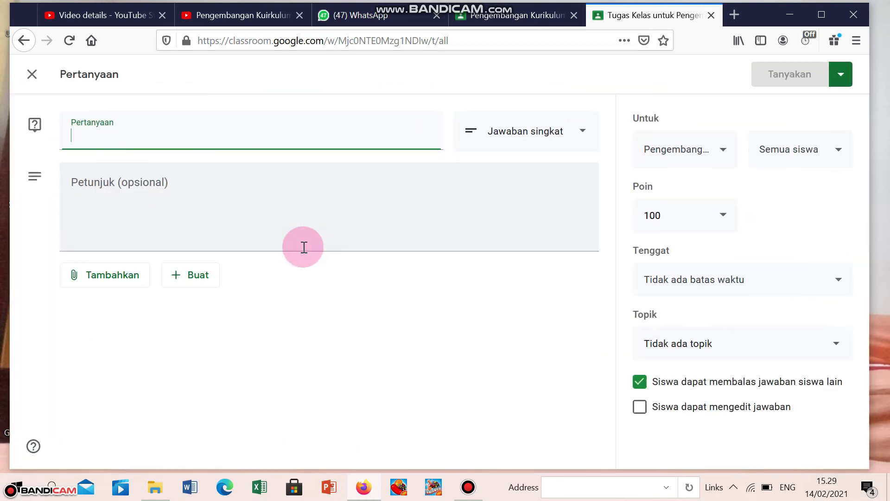
text(A)
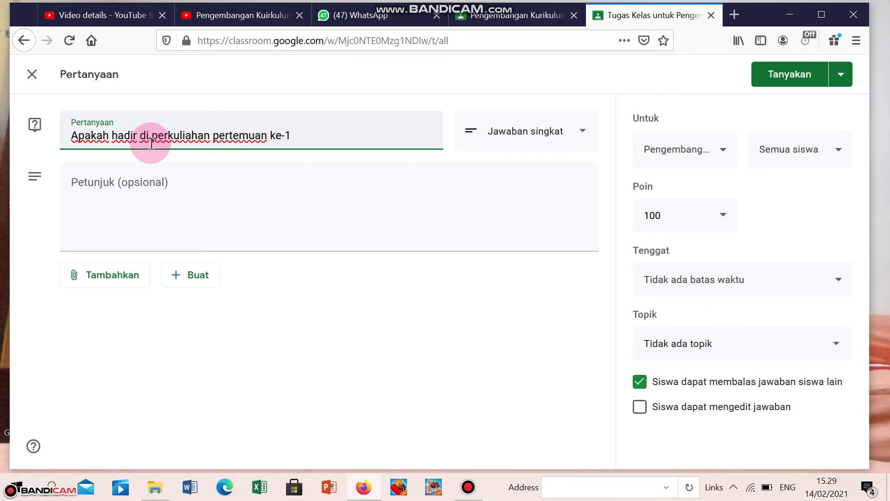
click(136, 185)
text(Ja)
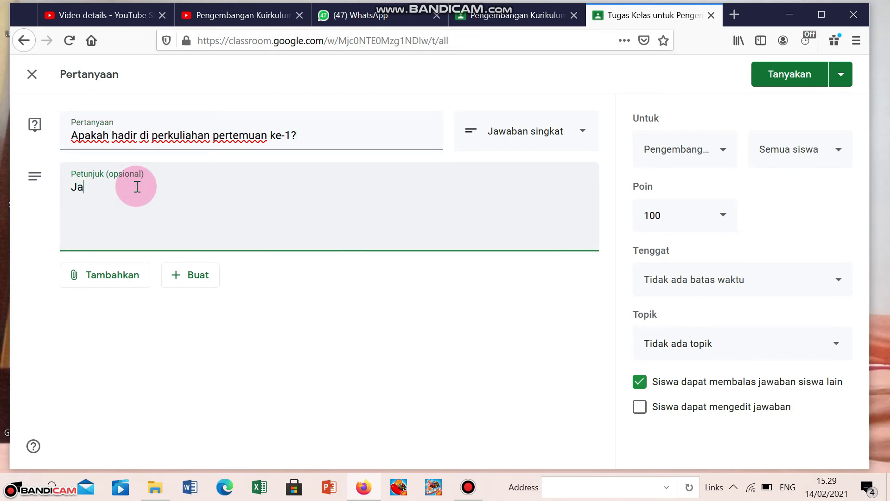
text(wablah pertanyaan berikut dengan jujur!)
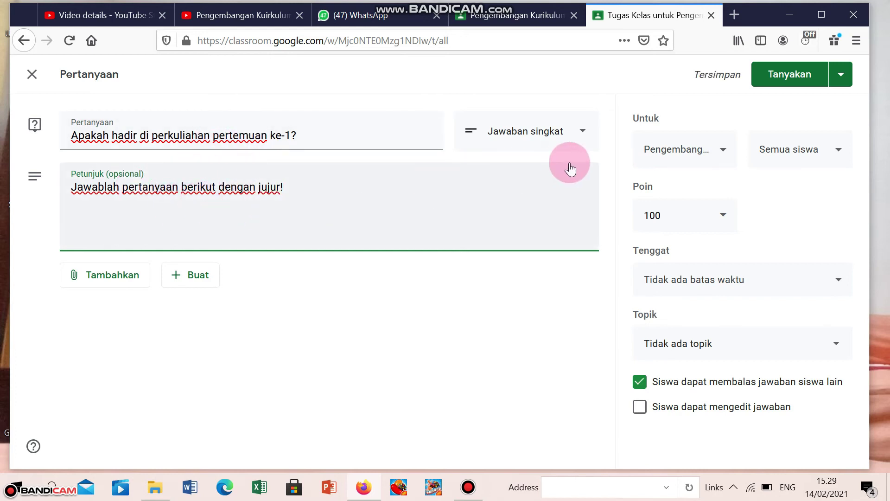
click(440, 90)
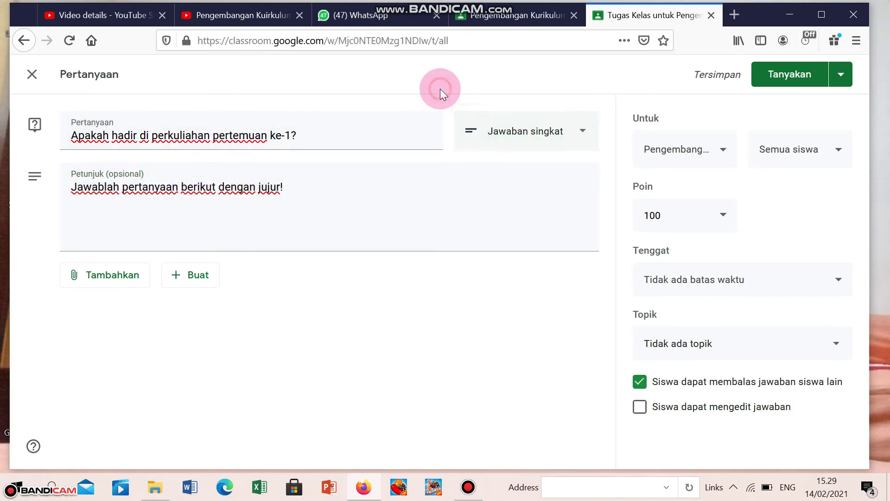
- Switch the answer type to Pilihan ganda with options 'Hadir' and 'Tidak hadir'
click(581, 134)
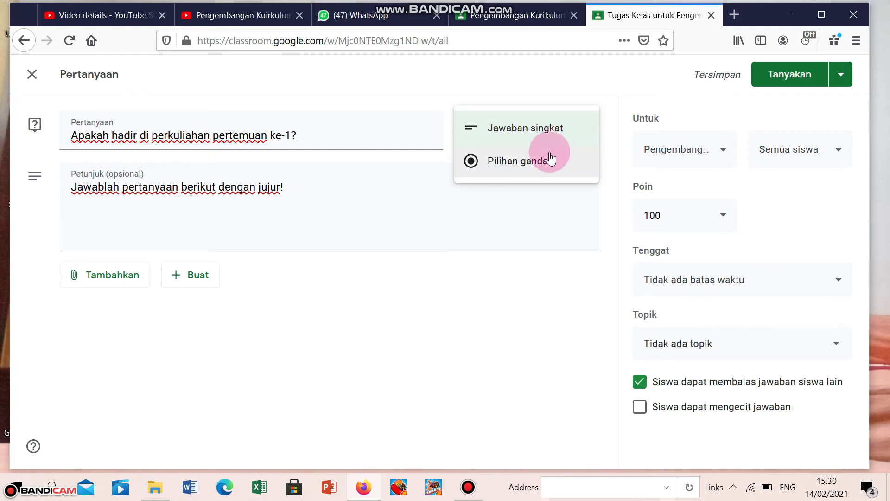
click(545, 160)
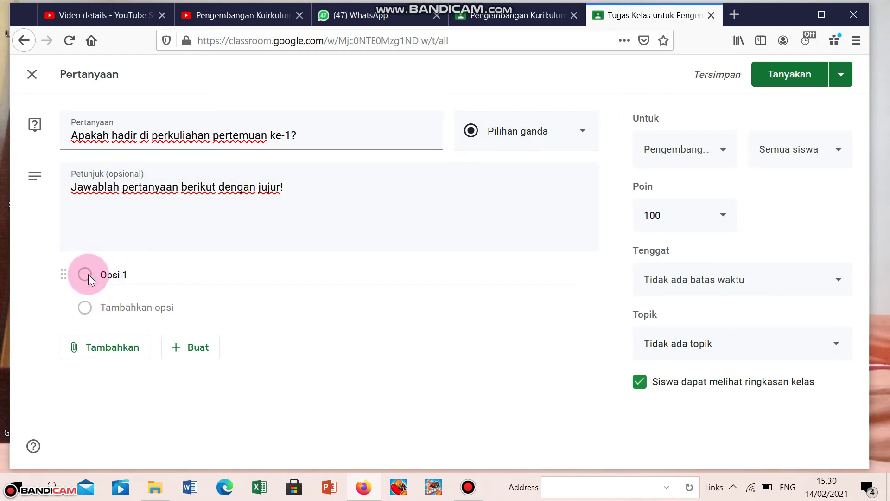
click(106, 275)
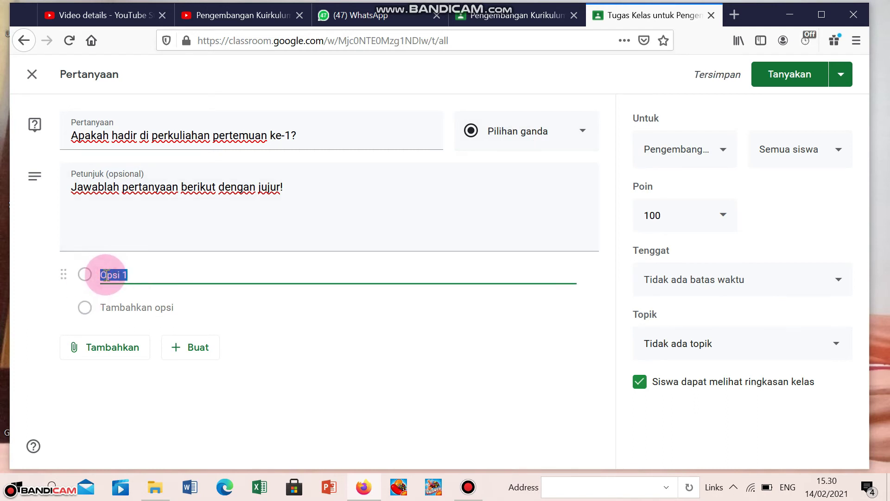
text(Hadir)
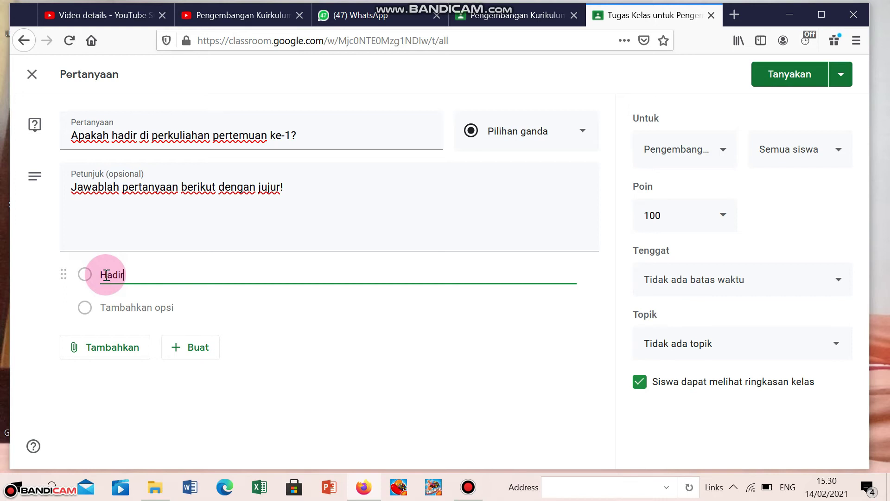
click(106, 308)
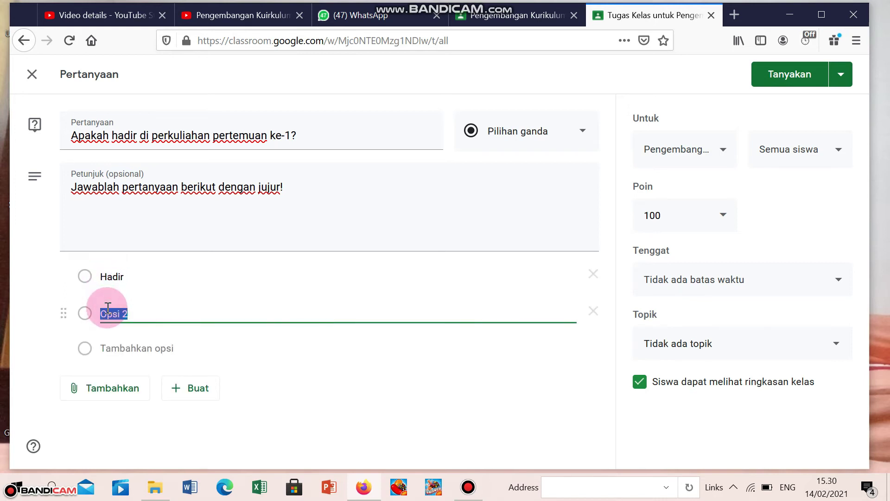
text(Tidak hadir)
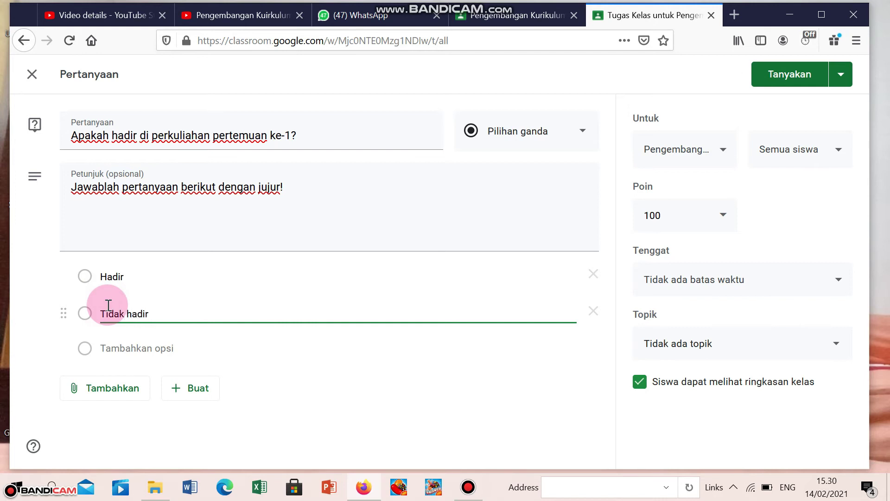
click(353, 260)
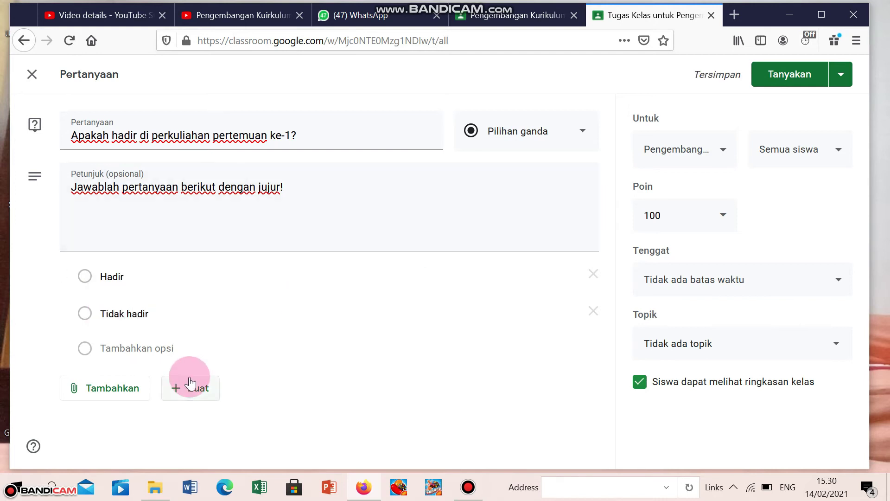
- Address the question to the IV/A Putri class as well
click(723, 155)
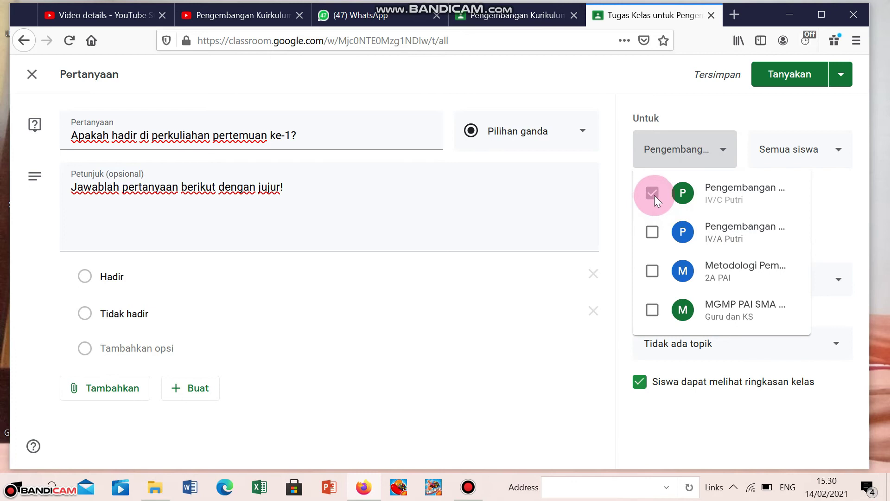
click(651, 231)
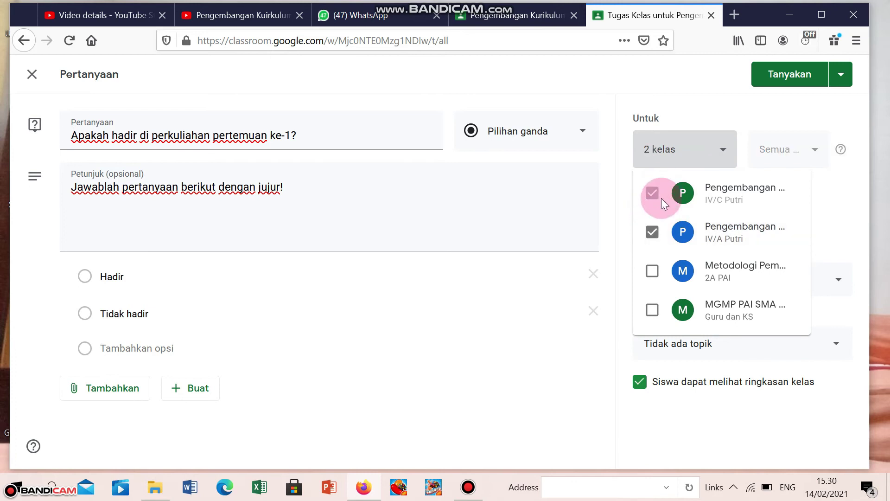
click(750, 146)
click(808, 148)
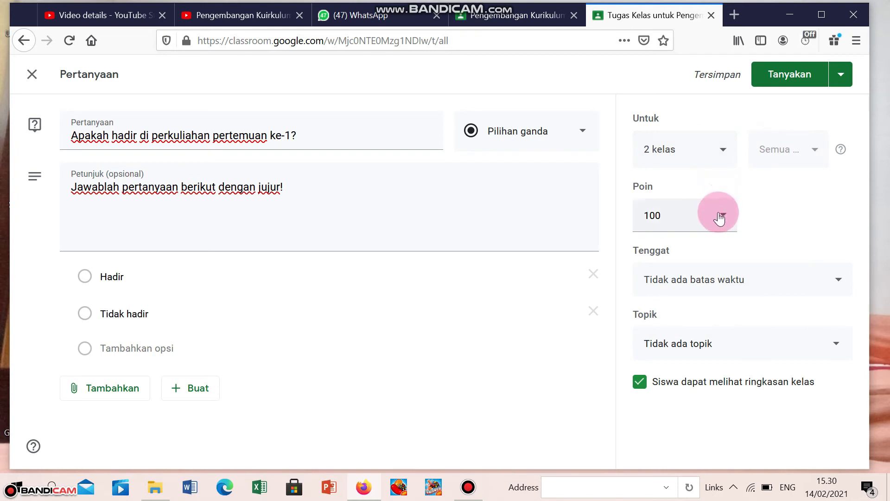
- Set the due date to Sab, 20 Feb 23.59 and file the question under Pertemuan ke-1
drag(719, 220, 840, 284)
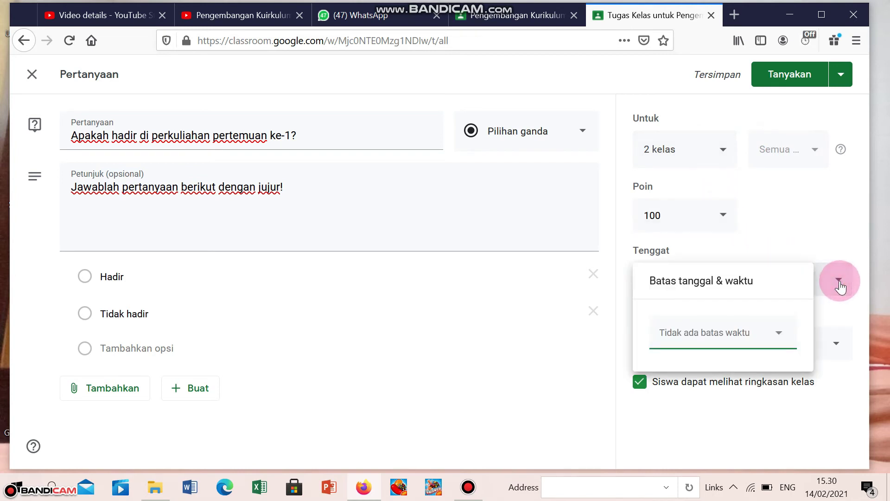
click(790, 332)
drag(783, 340, 793, 261)
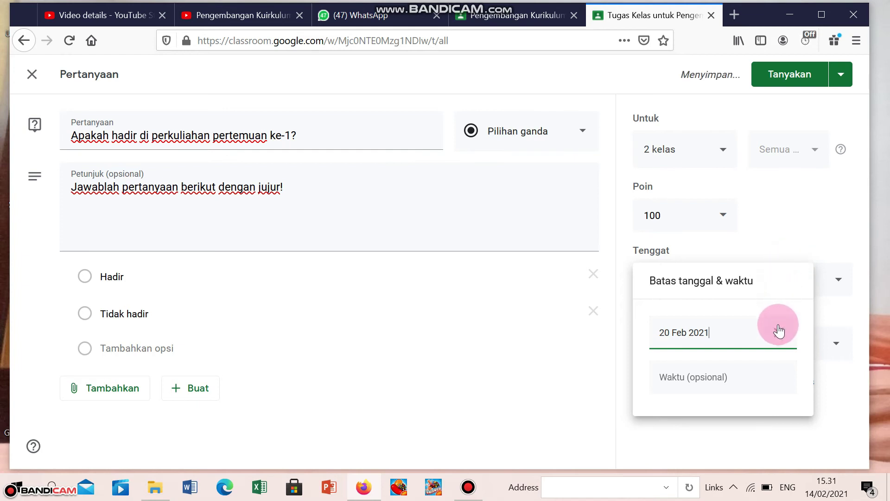
click(729, 376)
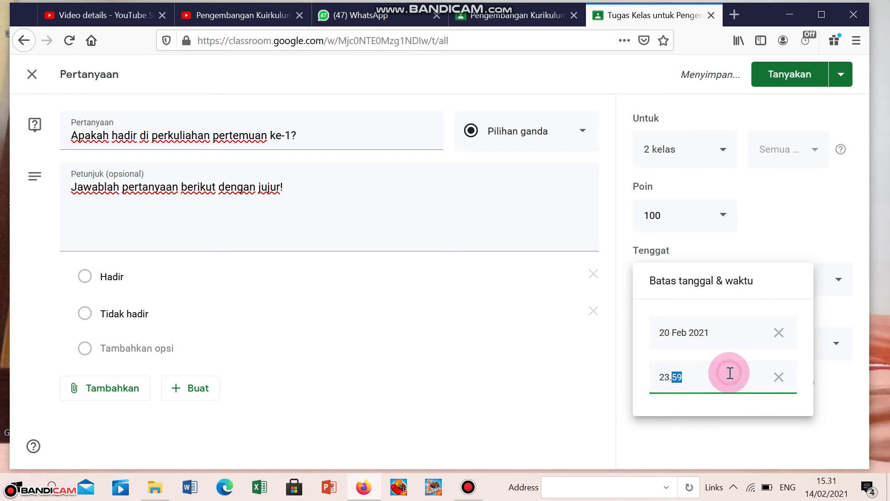
click(605, 354)
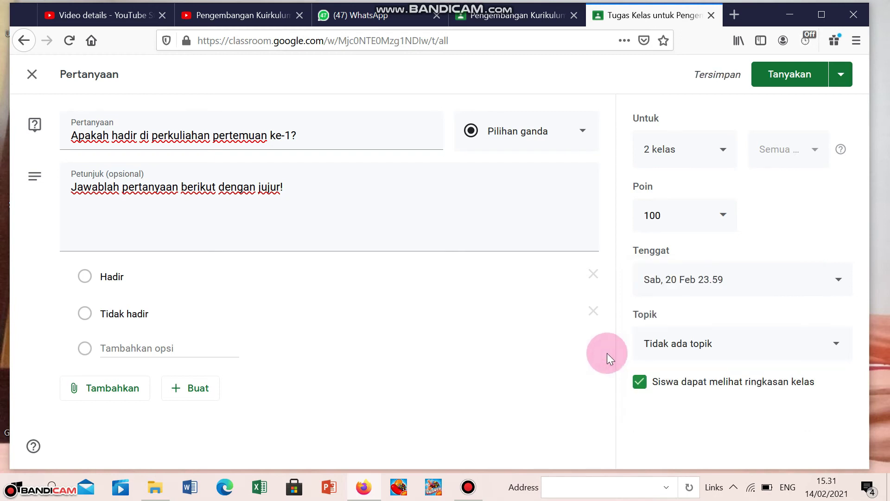
click(840, 347)
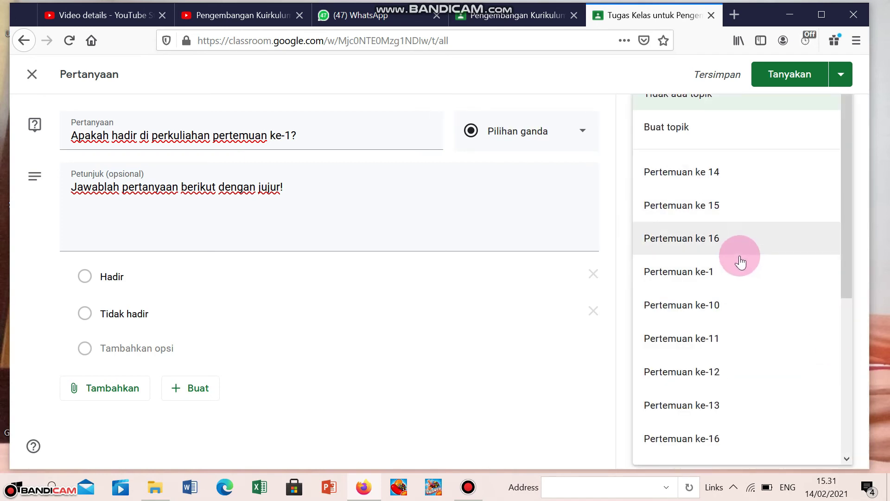
click(721, 280)
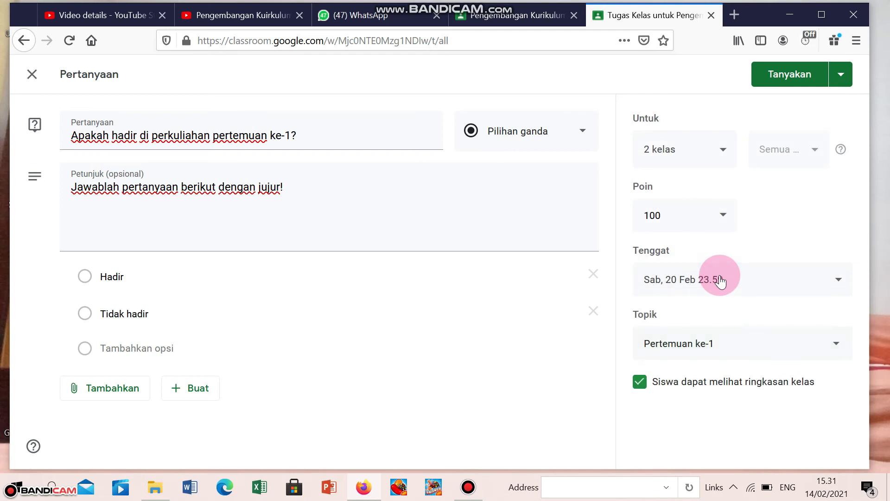
- Publish the attendance question so it lists under Pertemuan ke-1 with its 20 Feb deadline
click(776, 84)
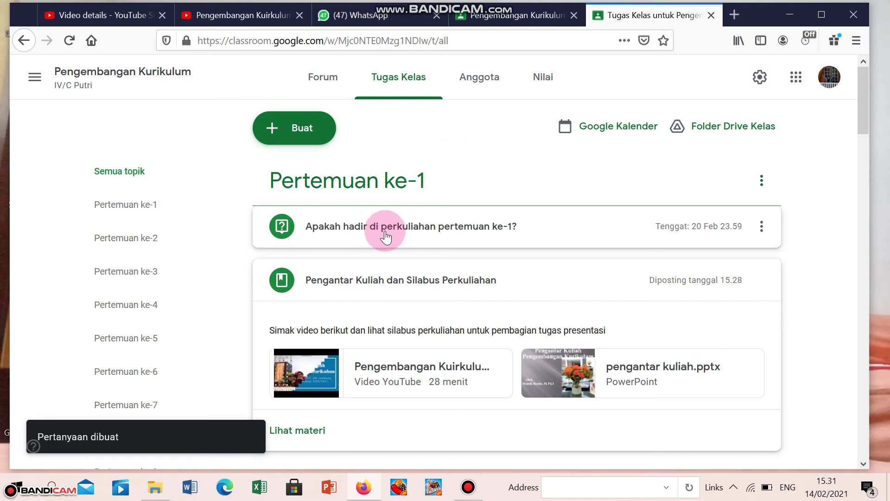
click(312, 134)
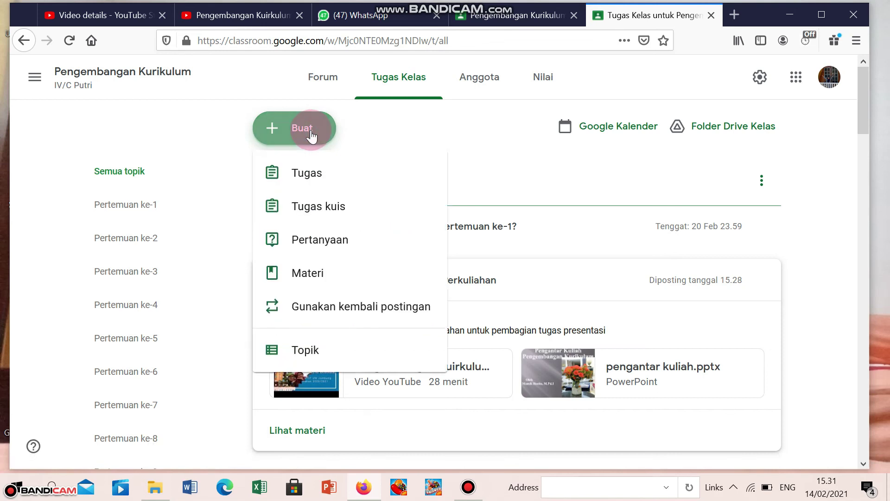
- Create assignment 'Tugas Pertemuan ke-1': make a peta konsep in the notebook, photograph and upload it
click(307, 173)
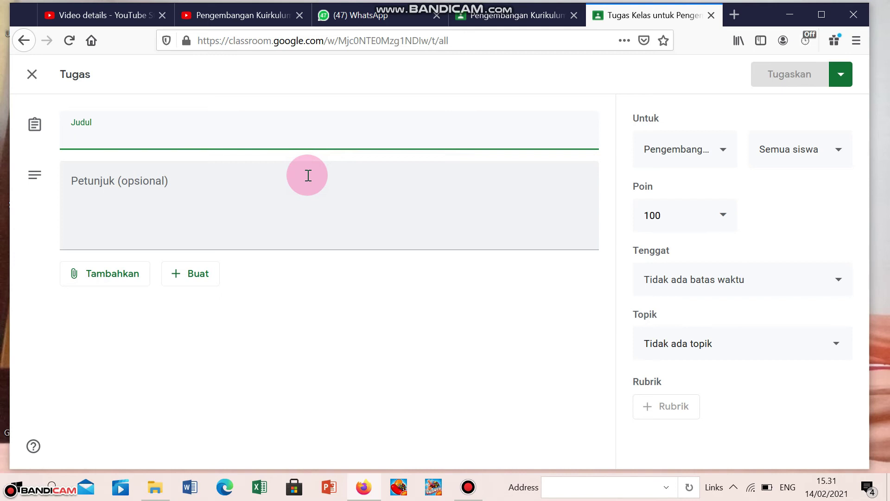
text(Tugas Pertemuan ke-1)
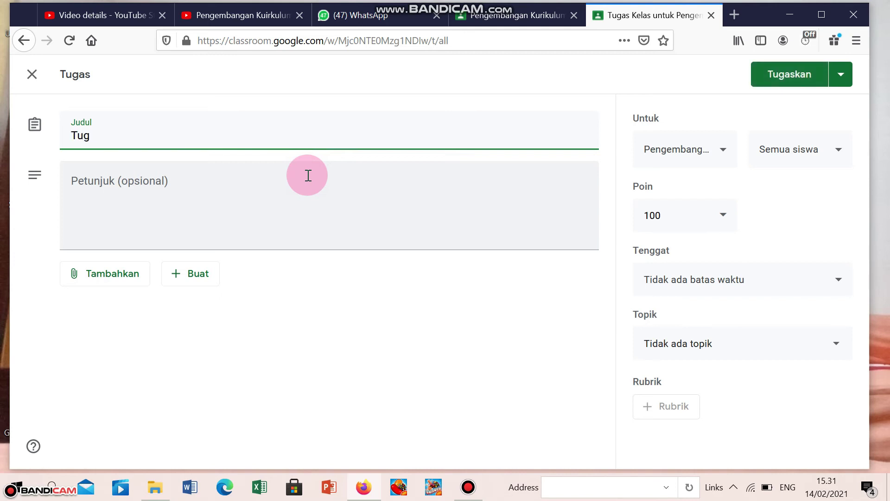
click(224, 194)
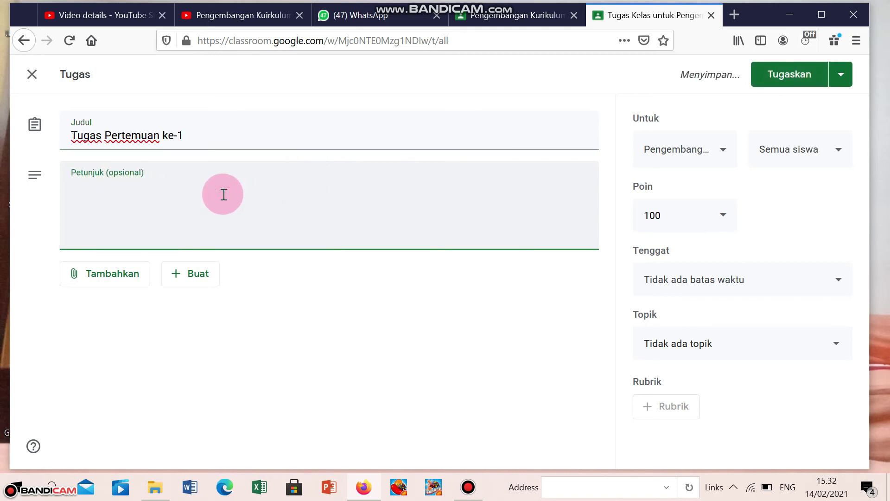
text(Buatlah resume materi pengantar)
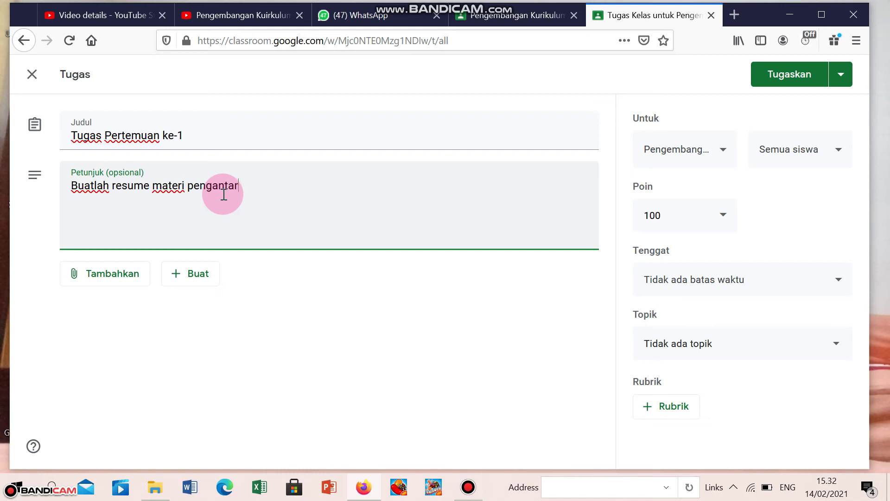
text(perkuliahan pengembang)
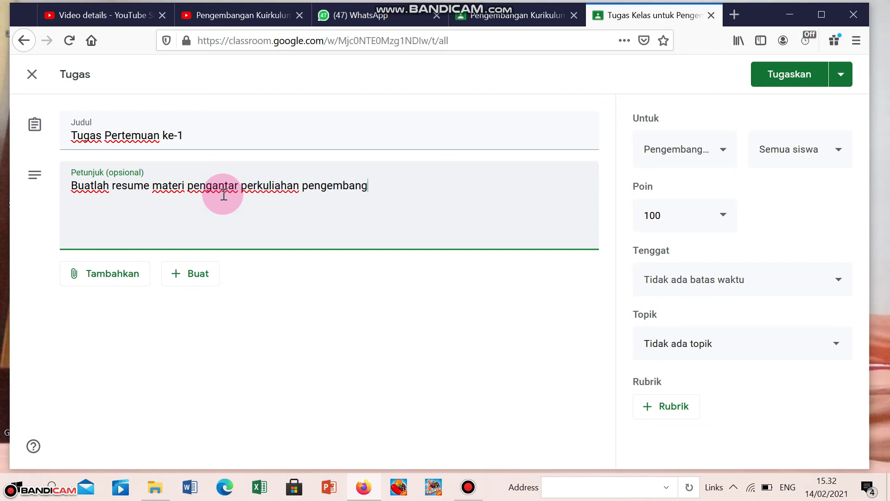
text(an kurikulum di buku)
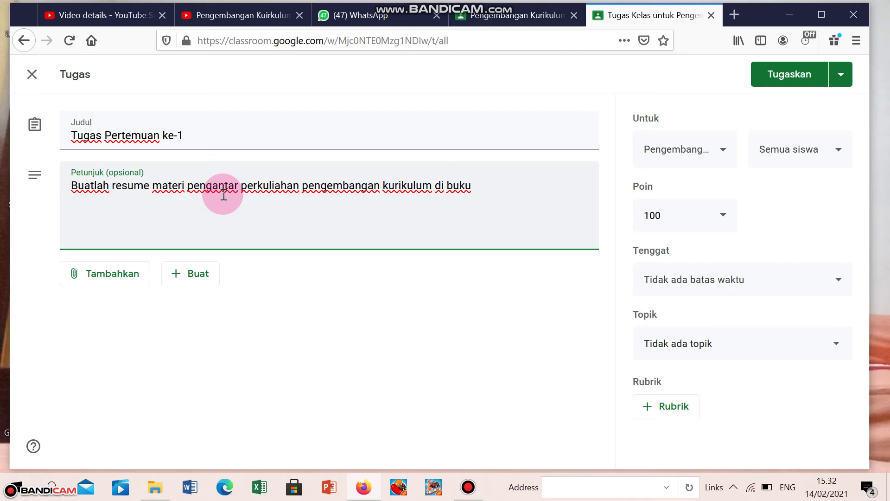
text( tulis, kemudian)
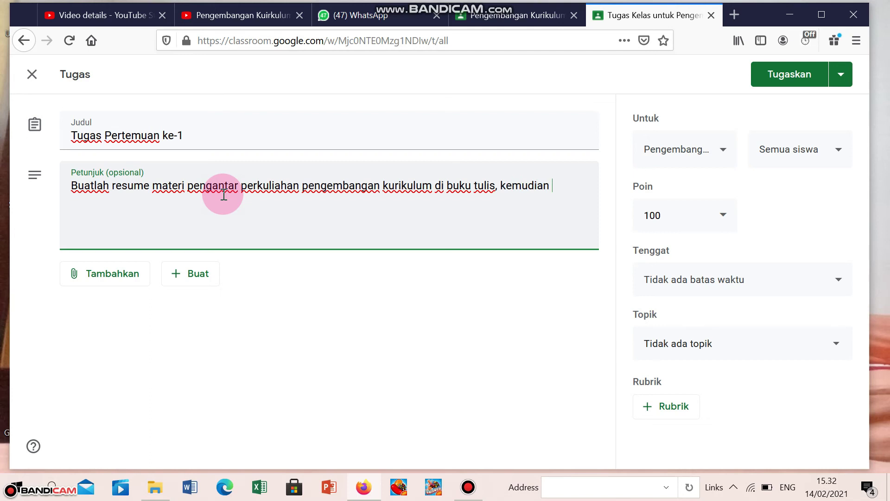
text( foto dan )
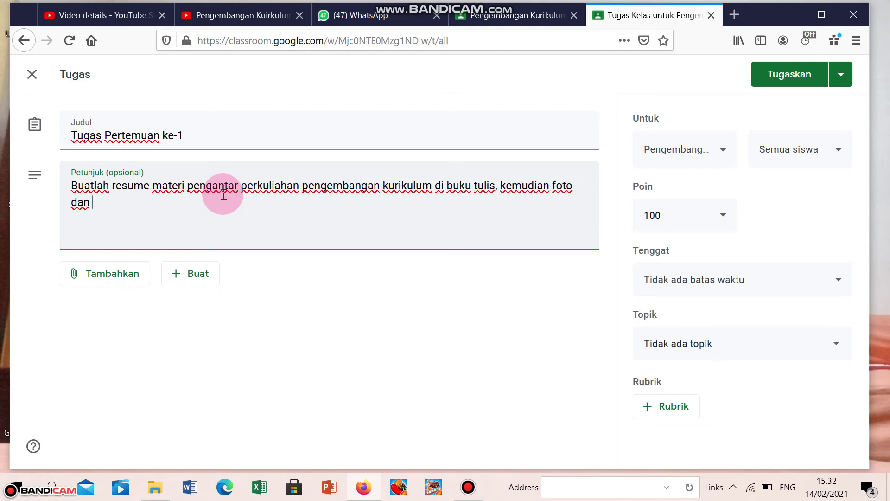
text(upl)
key(BackSpace)
text(pload di google classroom)
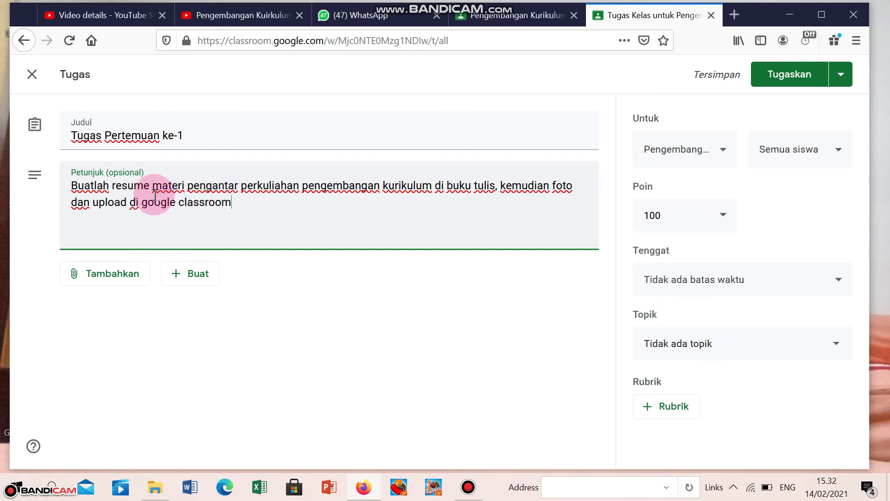
drag(153, 186, 108, 187)
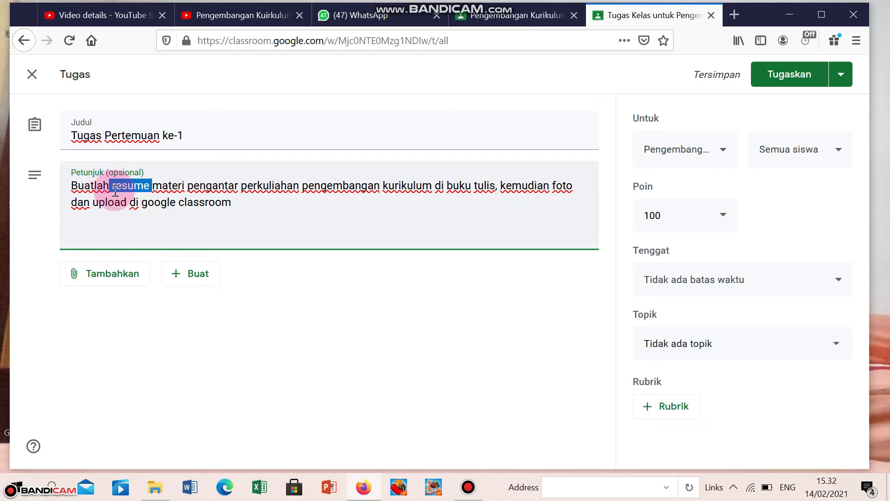
text(peta konsep)
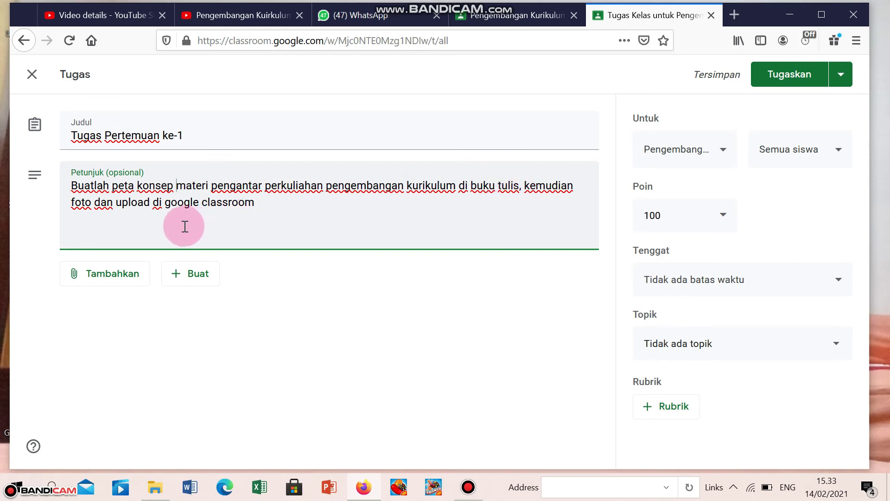
- Bring up the file-attachment upload, browse the Documents folder, then cancel the file picker
click(132, 277)
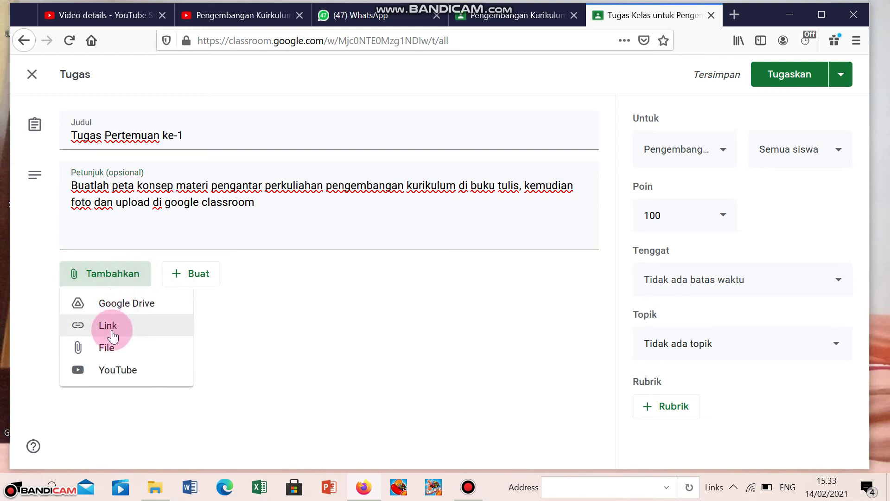
click(117, 354)
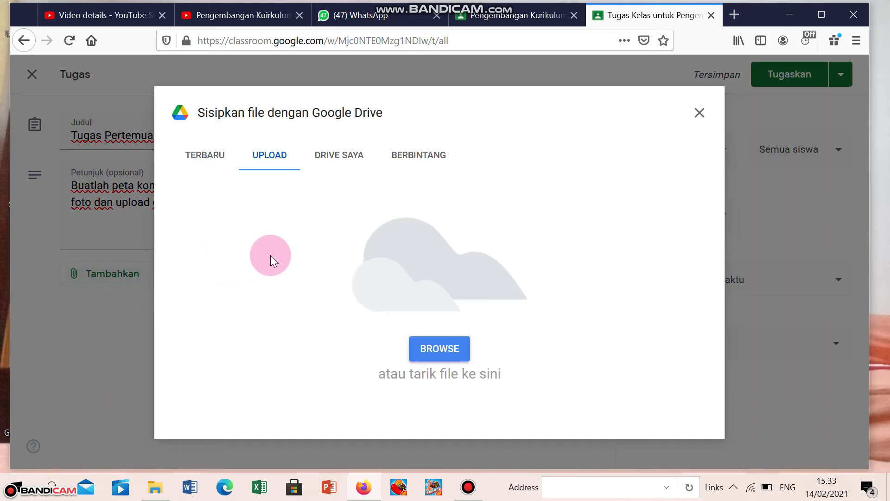
click(417, 346)
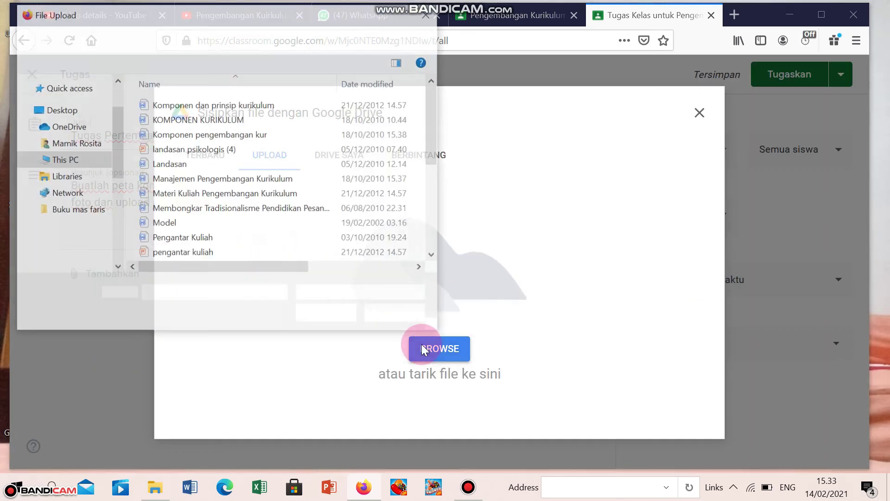
click(71, 133)
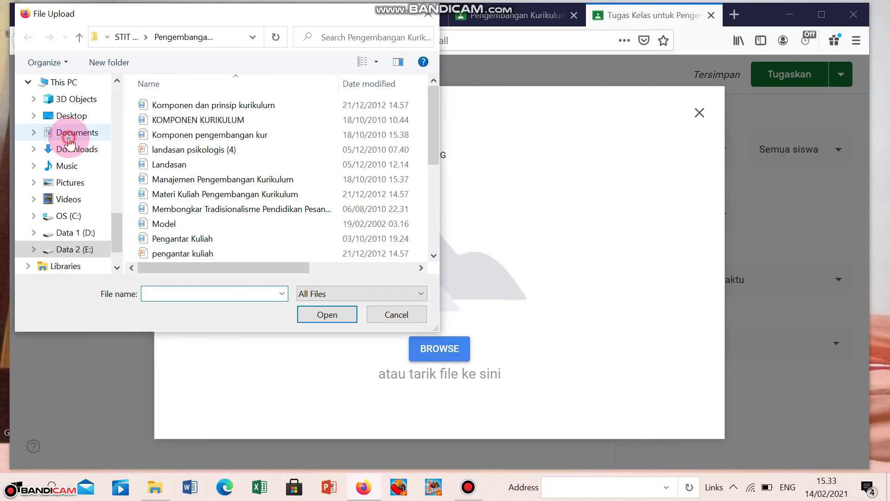
drag(429, 94, 425, 150)
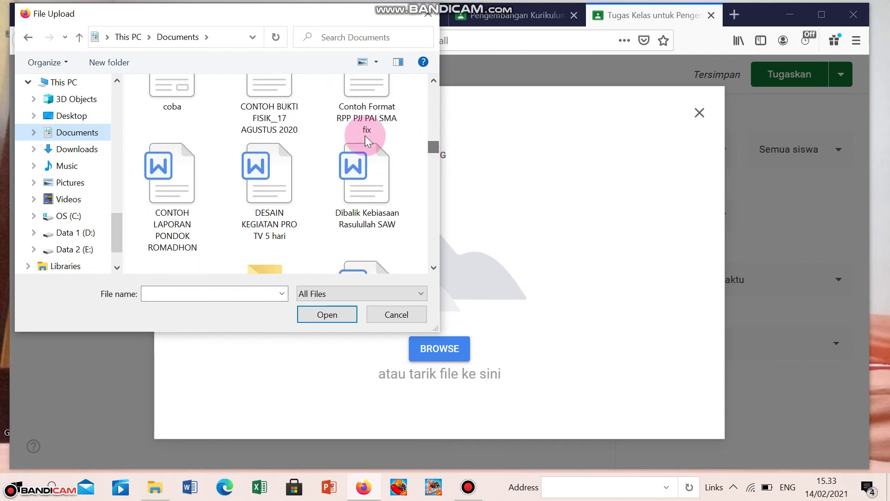
click(395, 317)
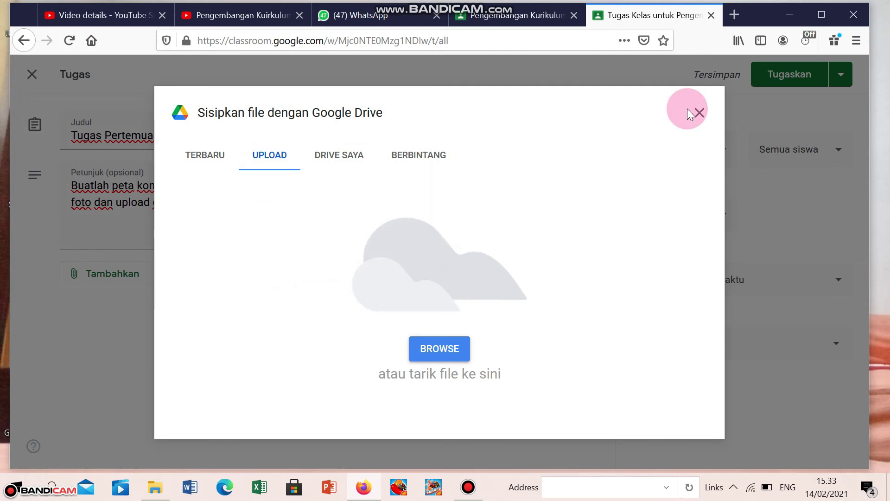
- Close the Drive window and also assign the task to IV/A Putri, making 2 classes
click(699, 113)
click(719, 153)
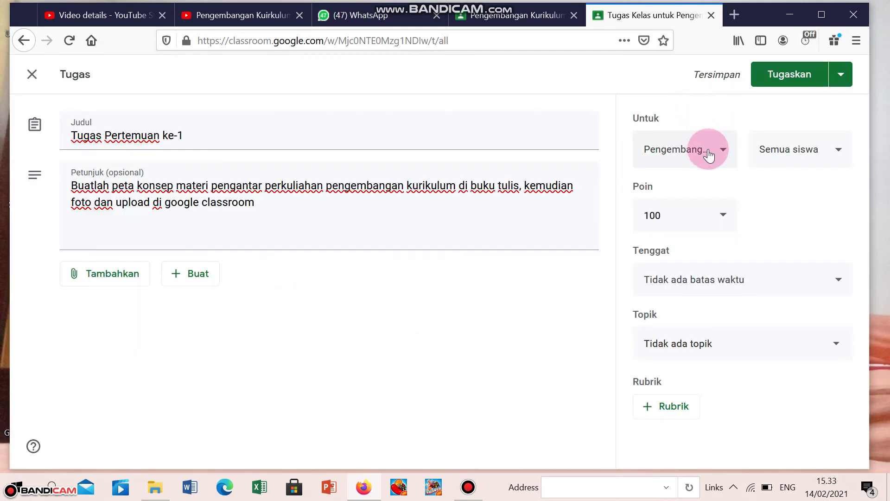
click(721, 157)
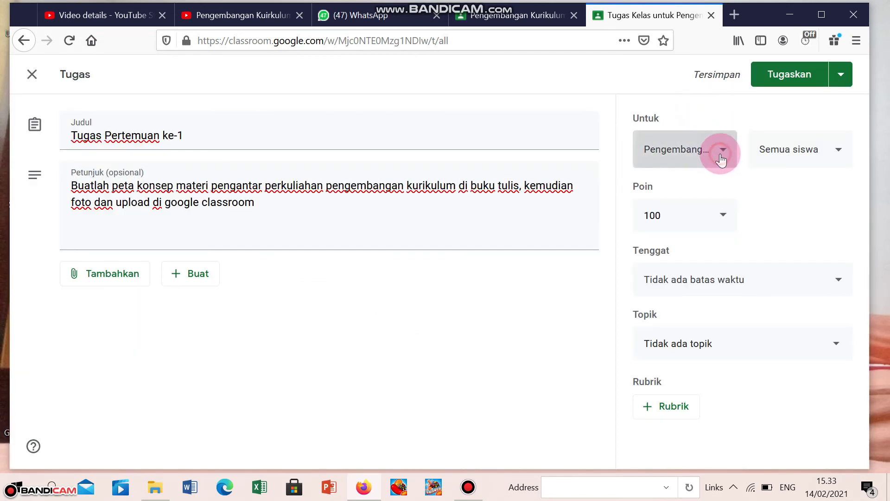
click(648, 192)
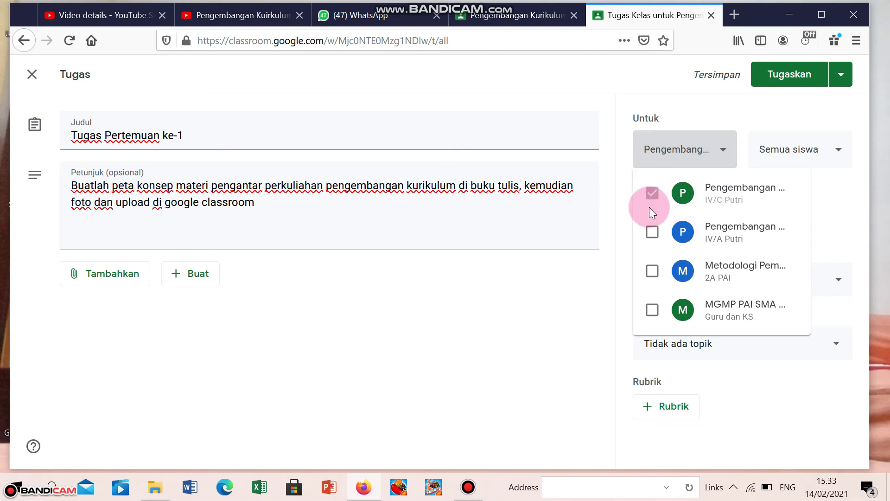
click(652, 233)
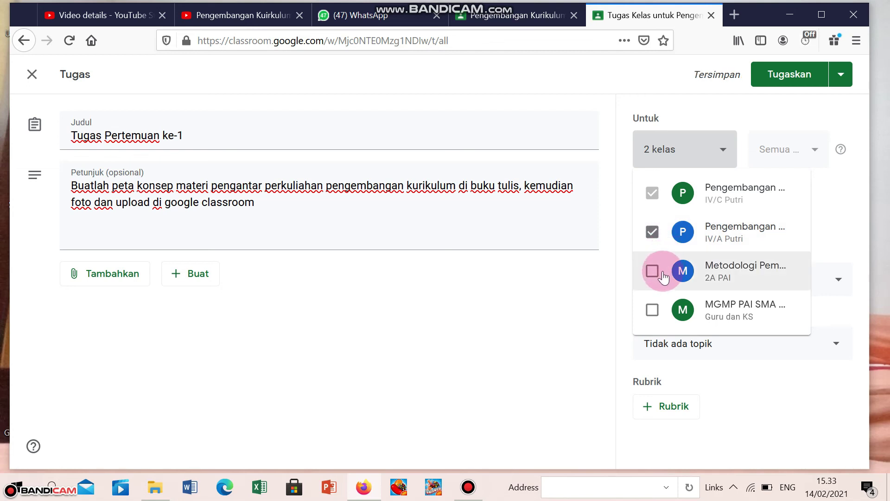
click(816, 151)
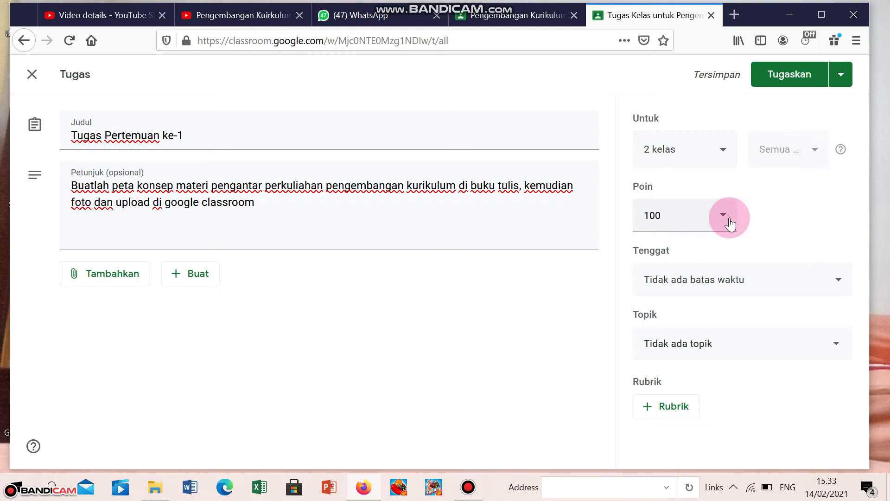
click(840, 282)
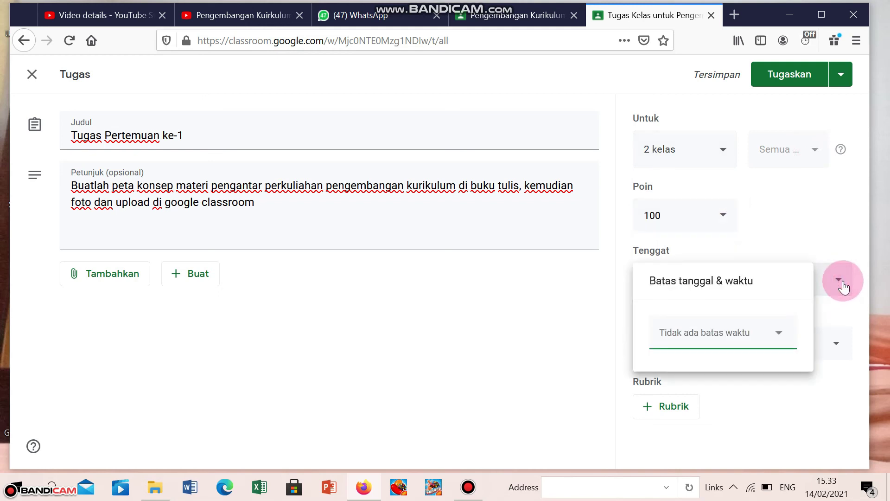
- Set the due date to 22 Feb 2021 and choose the Pertemuan ke-1 topic
click(775, 335)
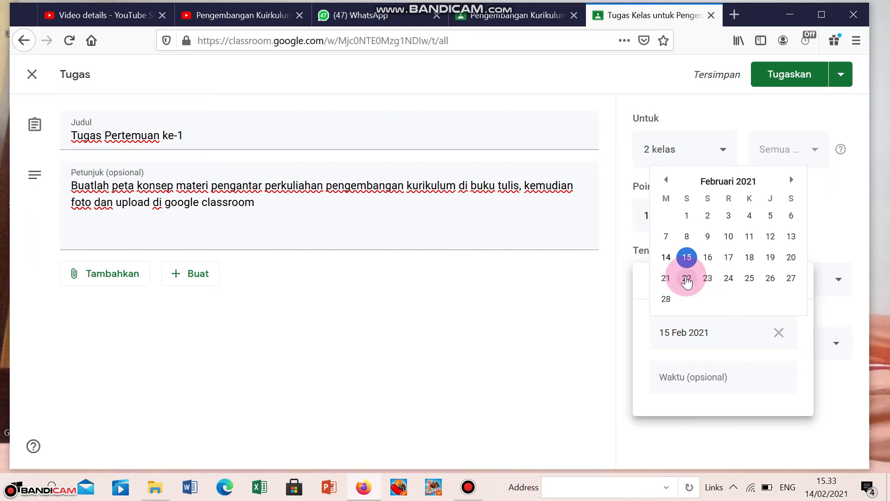
click(686, 279)
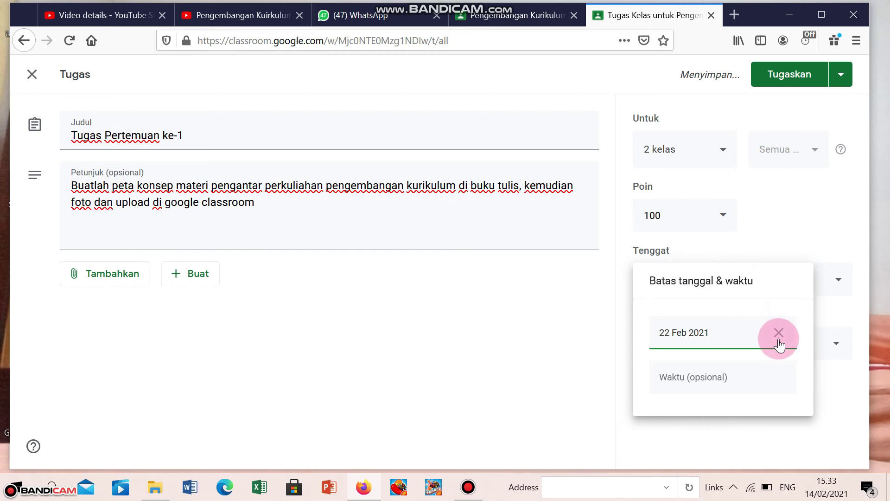
click(591, 301)
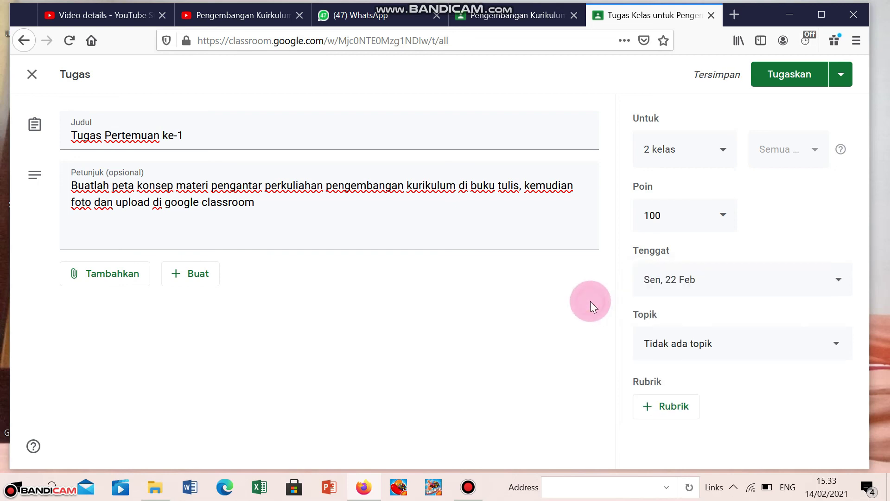
click(831, 345)
click(719, 273)
- Check the rubric options twice and dismiss them without adding a rubric
click(675, 407)
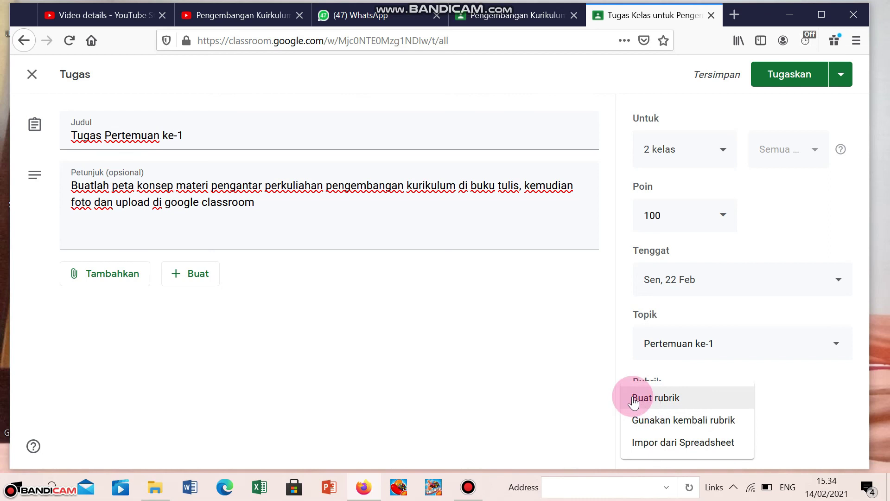
click(575, 364)
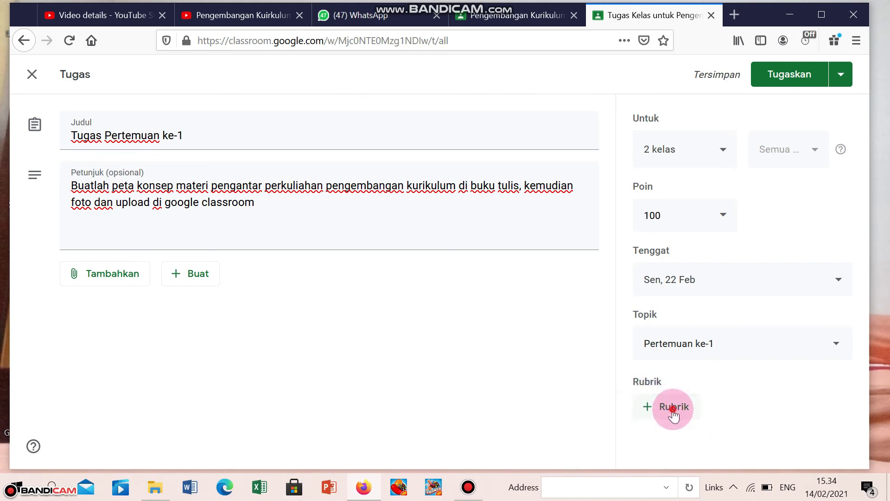
click(674, 408)
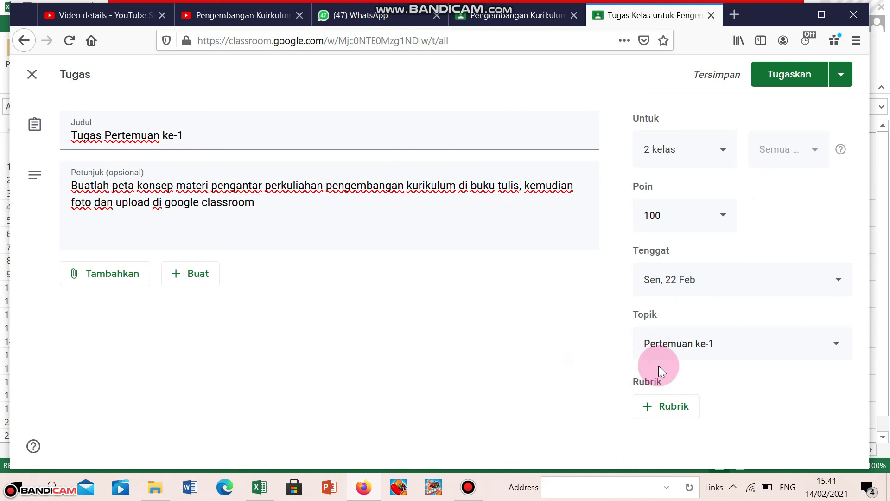
click(644, 413)
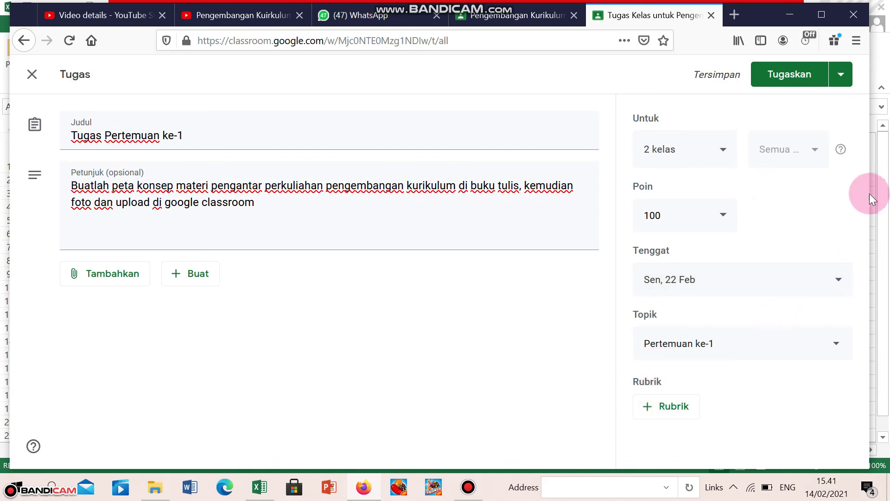
- Post the Tugas Pertemuan ke-1 assignment with Tugaskan
click(777, 77)
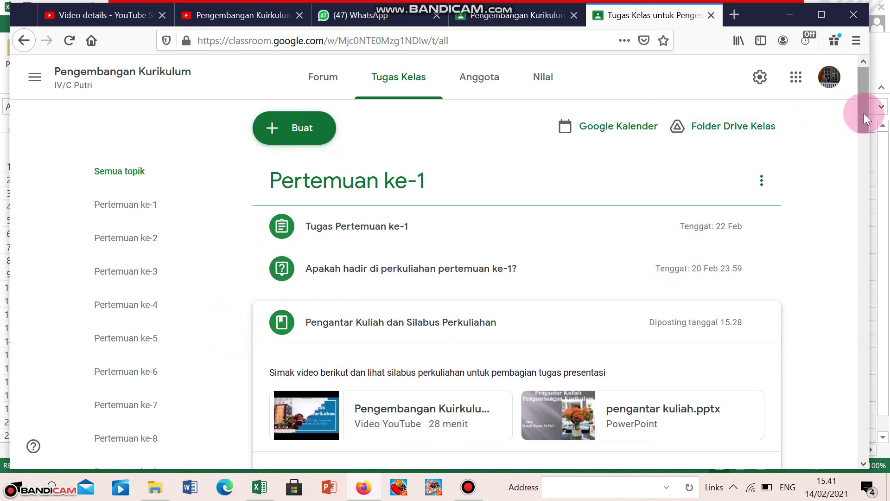
mouse_move(866, 114)
mouse_down()
mouse_move(876, 197)
mouse_move(864, 100)
mouse_up()
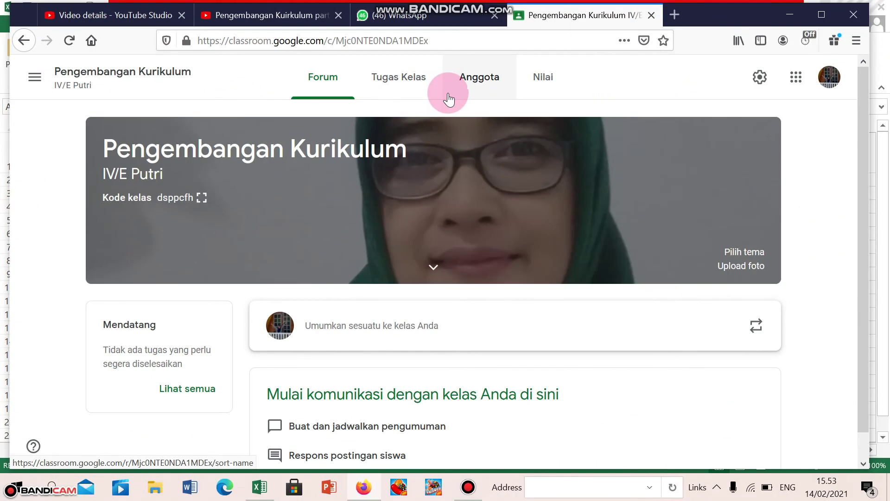
- From the Anggota page, invite the matching co-teacher account, then open the student invite dialog
click(479, 86)
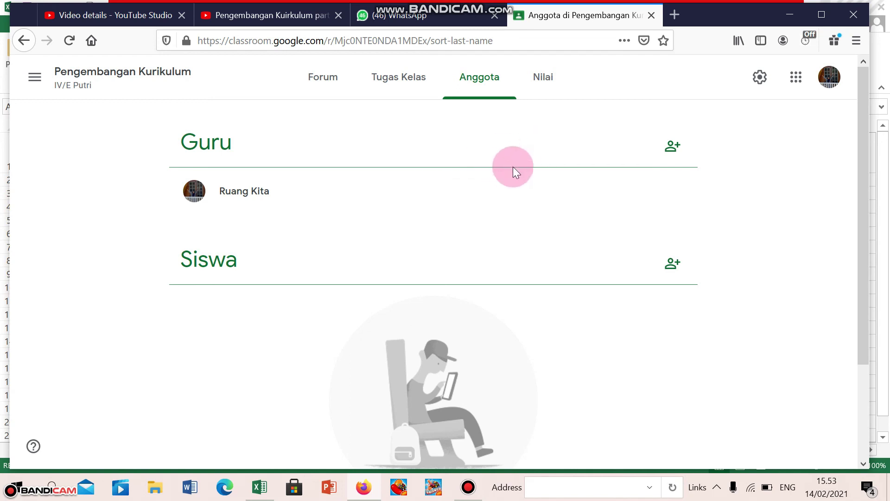
click(675, 155)
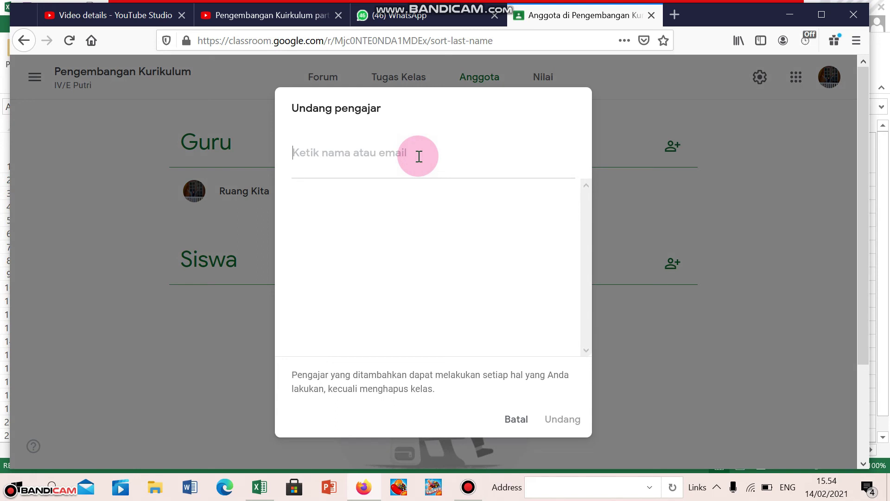
text(ma)
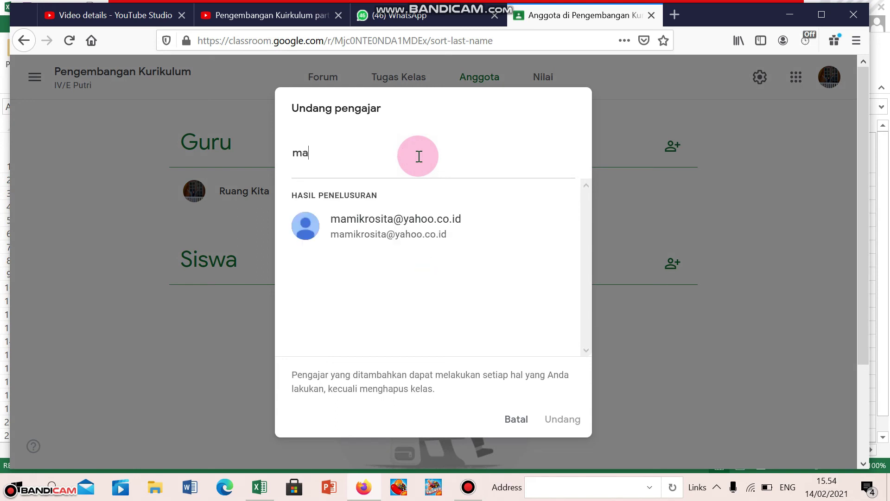
text(m)
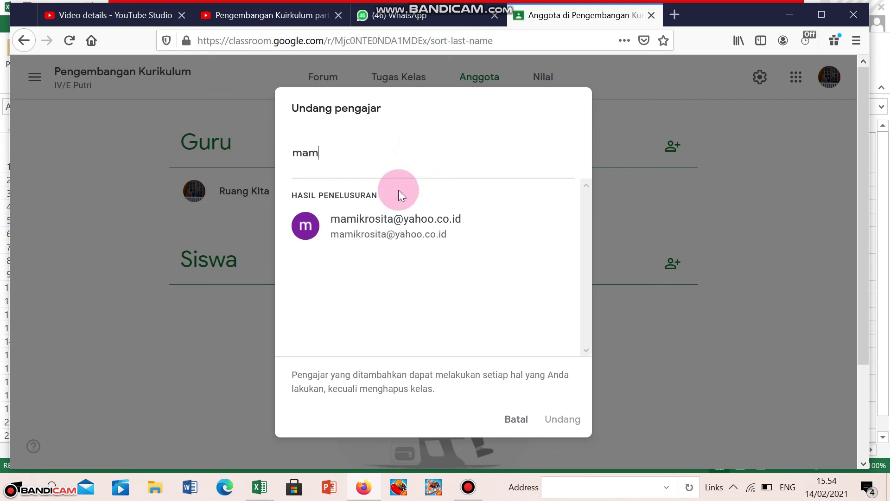
click(385, 218)
click(555, 420)
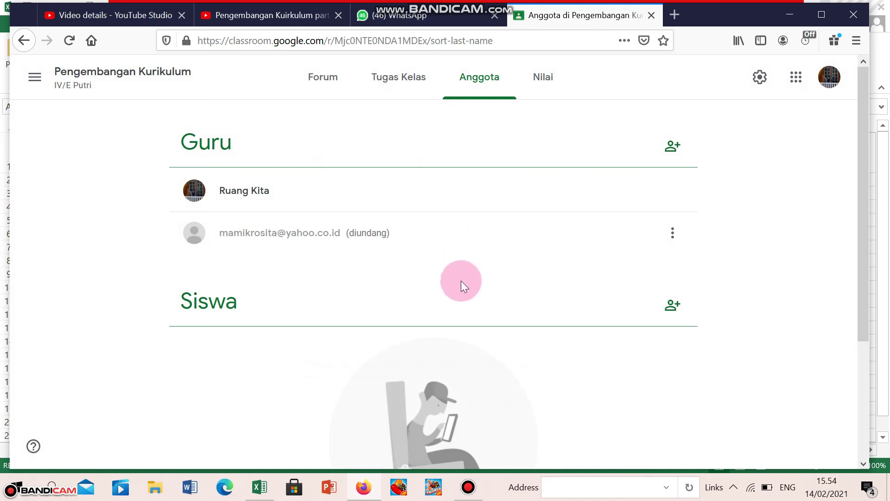
click(674, 310)
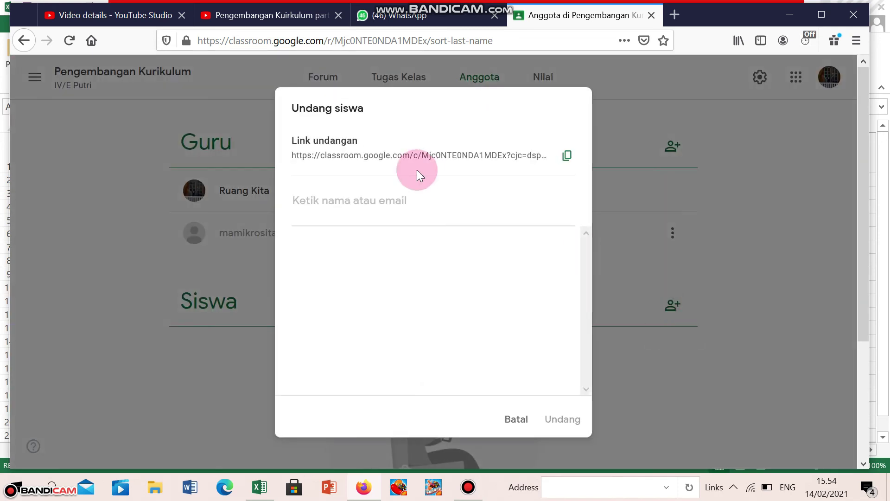
- Paste the copied IV/E Putri invite link into the Pengembangan Kurikukum WhatsApp message box
click(360, 203)
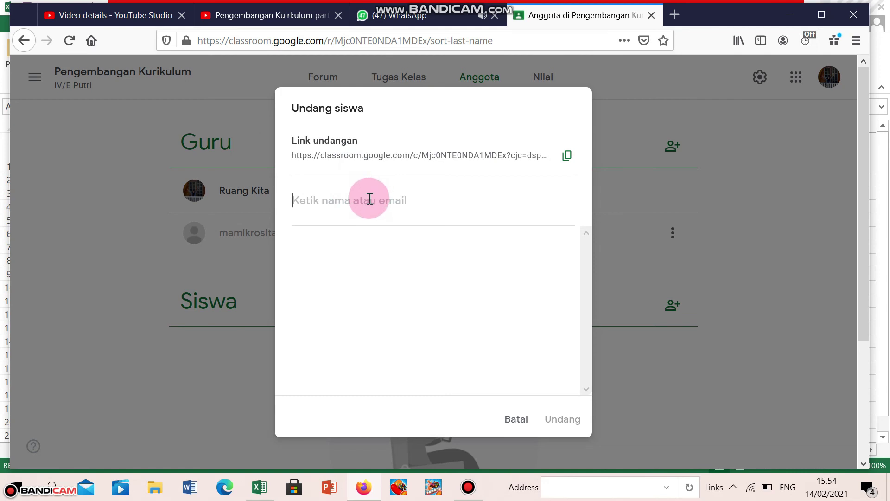
click(563, 150)
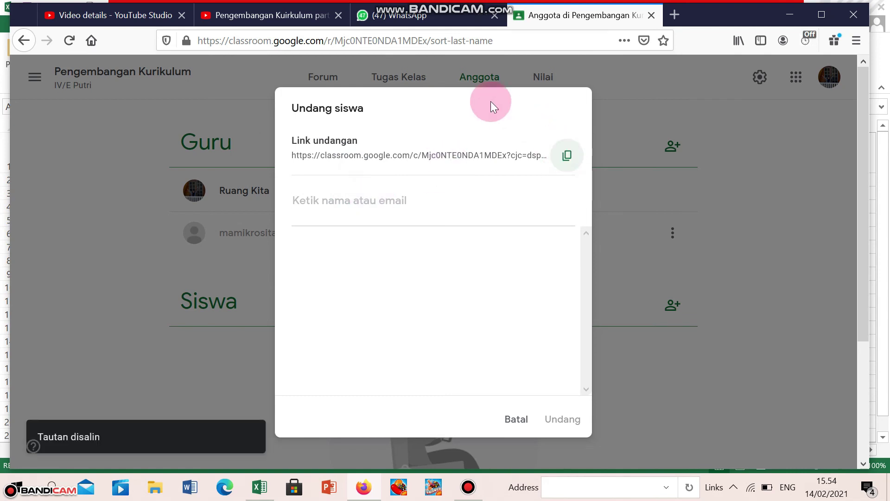
click(427, 19)
key(ctrl+v)
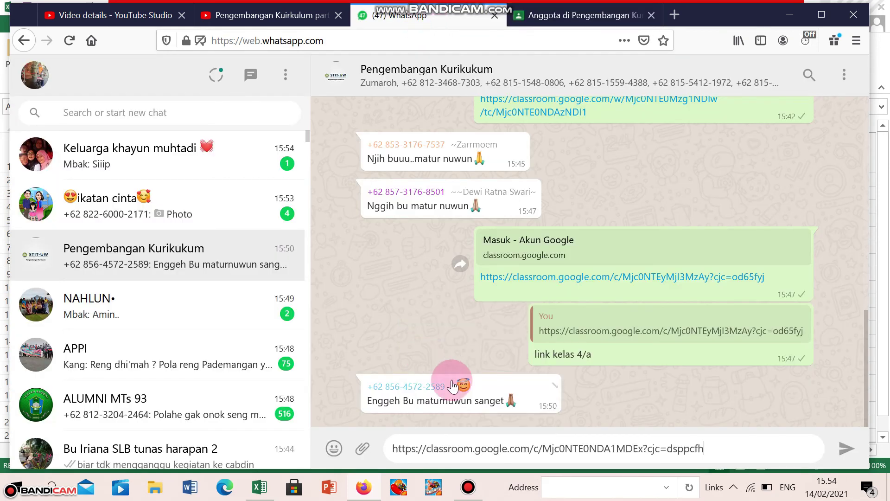
- Send the invite link to the group and start a reply to that message
key(Return)
click(799, 348)
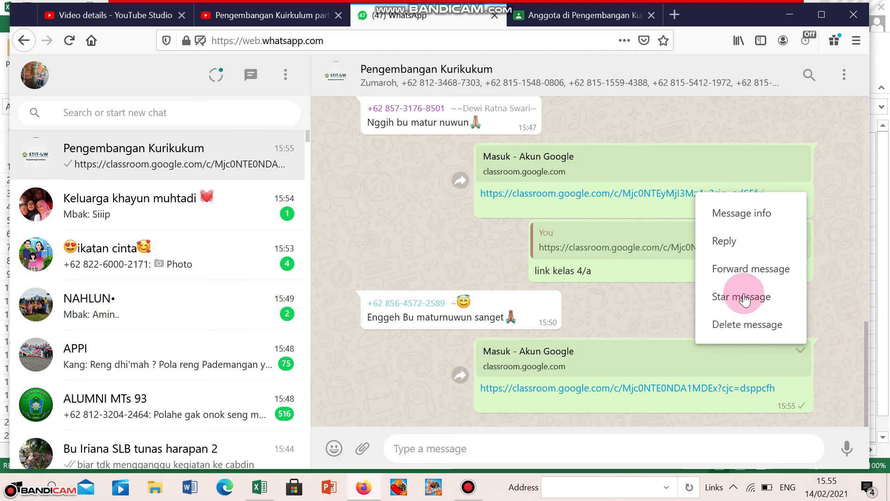
click(731, 242)
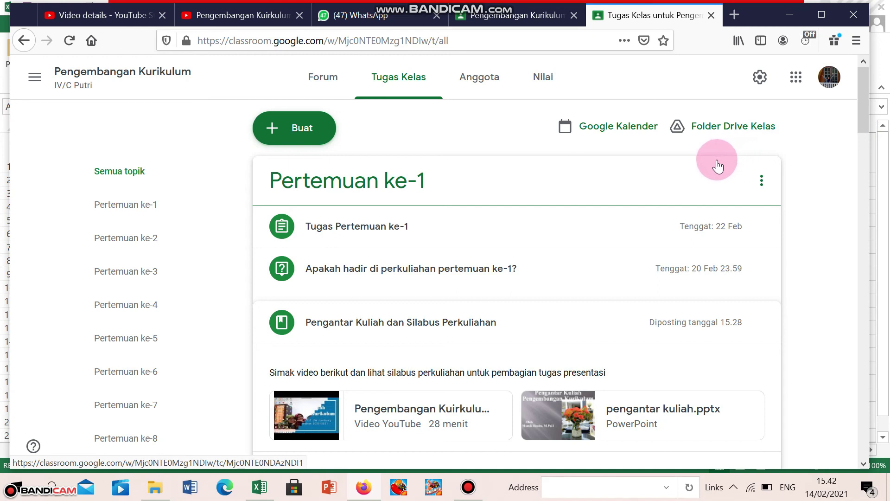
- Copy the Pertemuan ke-1 topic link and bring up the WhatsApp message box's edit menu
click(762, 181)
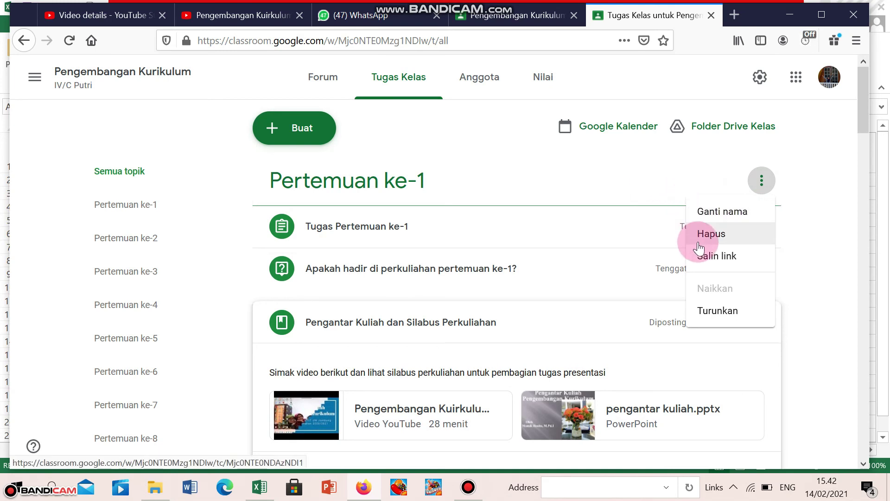
click(717, 256)
key(ctrl+shift+Tab)
key(ctrl+shift+Tab)
right_click(409, 447)
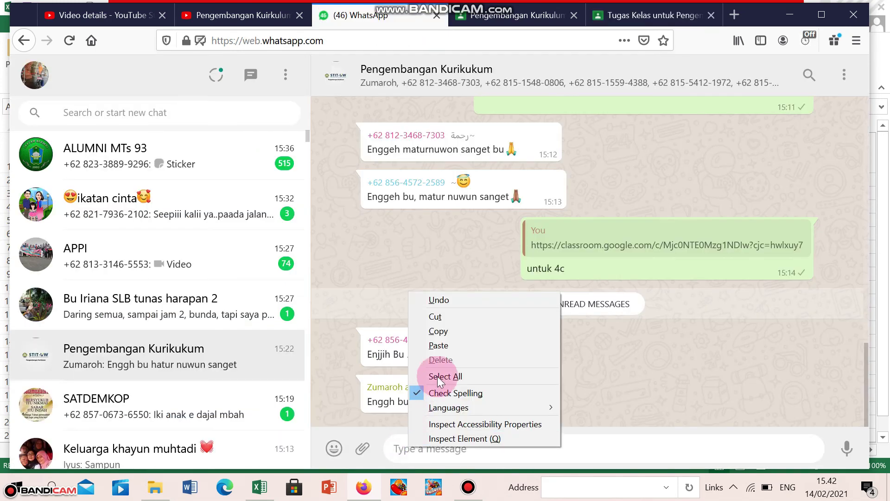
- Paste and send the topic link to the group, then return to the IV/C Putri class
click(438, 345)
key(Return)
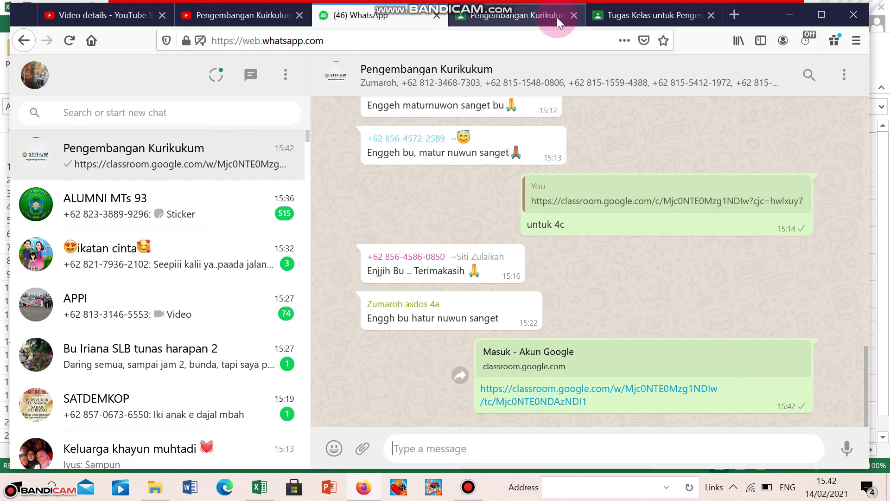
click(533, 18)
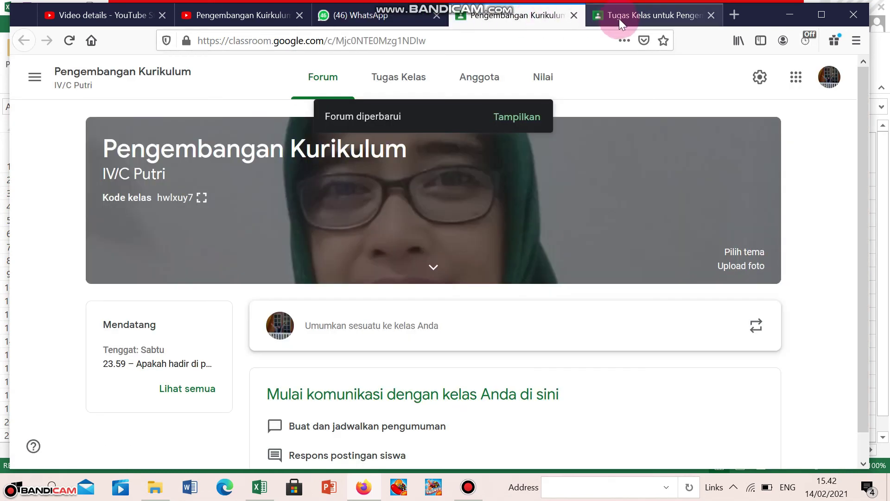
- Go back to the IV/C Putri classwork tab showing the Pertemuan ke-1 assignment, attendance question and material
click(655, 9)
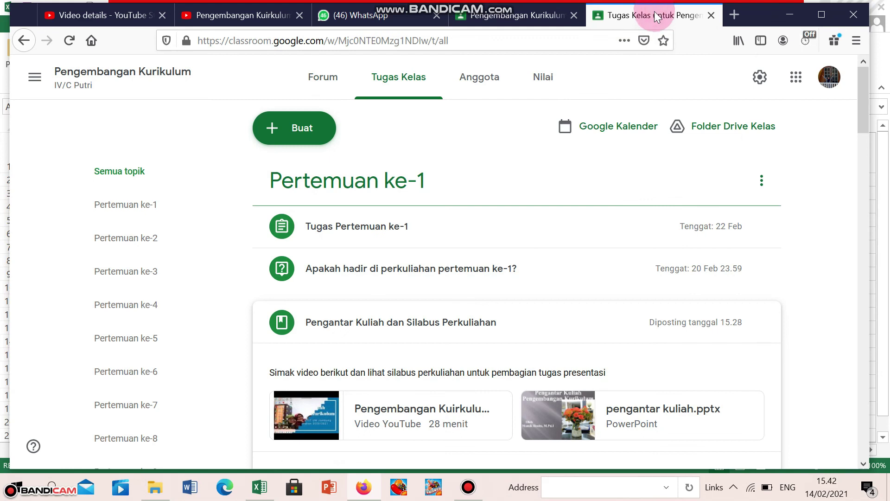
click(40, 83)
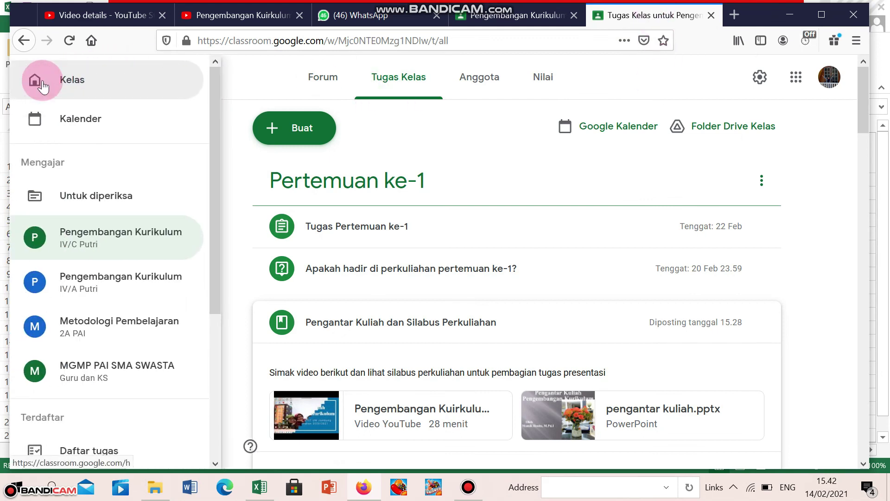
click(477, 164)
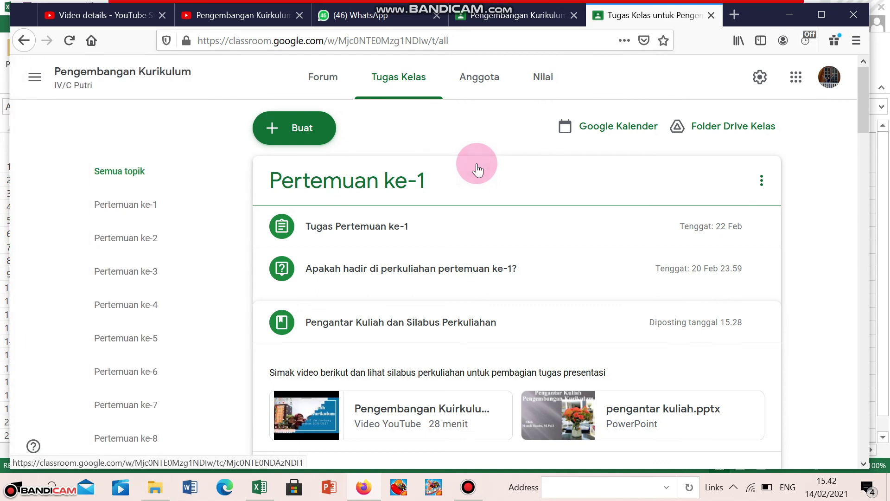